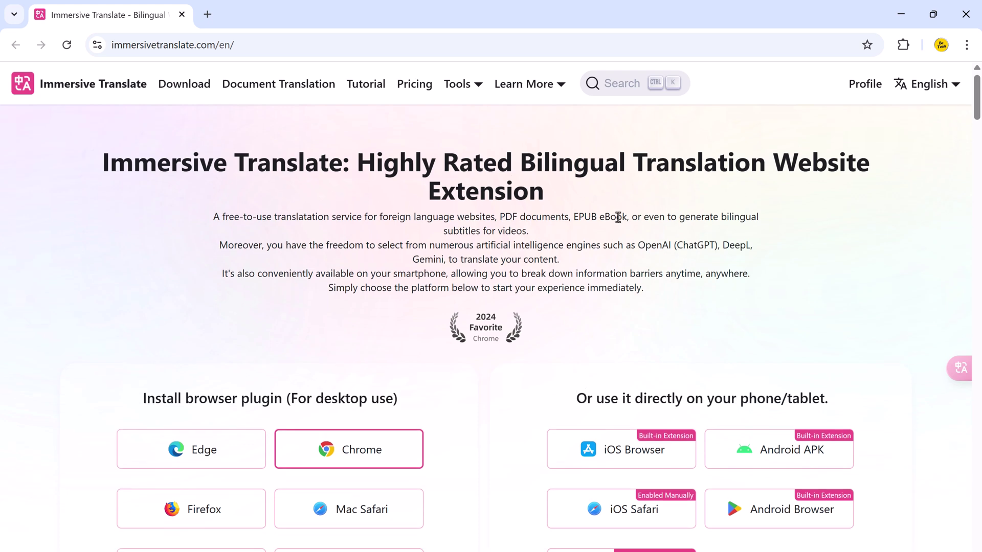
Scroll down the Immersive Translate homepage to review each feature section.
{"action": "scroll", "coordinate": [500, 231], "scroll_direction": "down", "scroll_amount": 10}
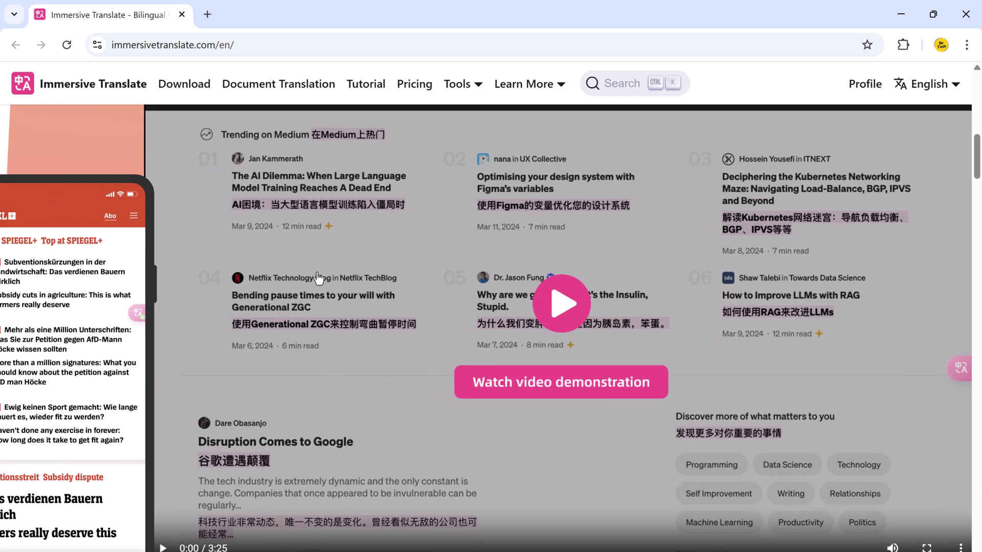
{"action": "scroll", "coordinate": [683, 331], "scroll_direction": "down", "scroll_amount": 7}
{"action": "scroll", "coordinate": [683, 331], "scroll_direction": "down", "scroll_amount": 2}
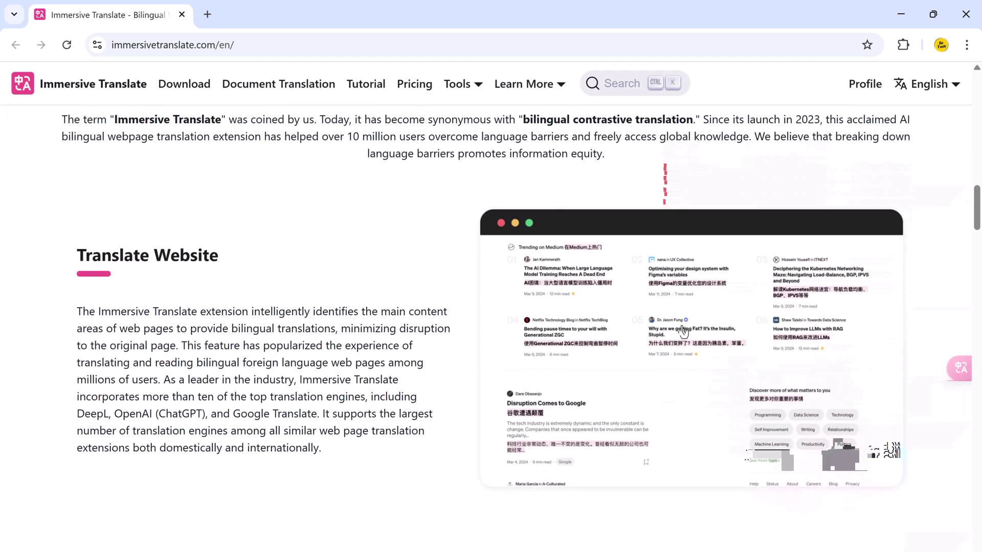
{"action": "scroll", "coordinate": [547, 295], "scroll_direction": "down", "scroll_amount": 6}
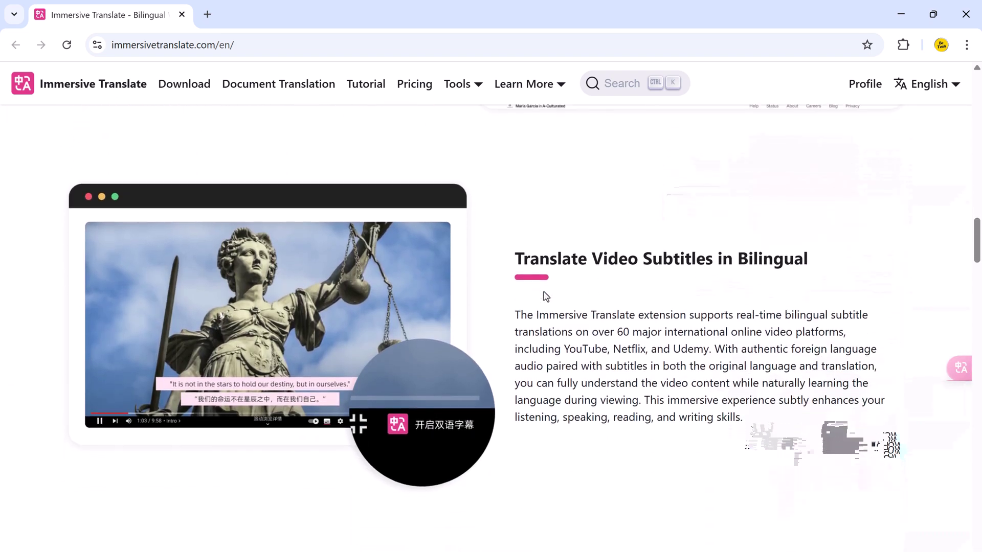
{"action": "scroll", "coordinate": [631, 390], "scroll_direction": "down", "scroll_amount": 5}
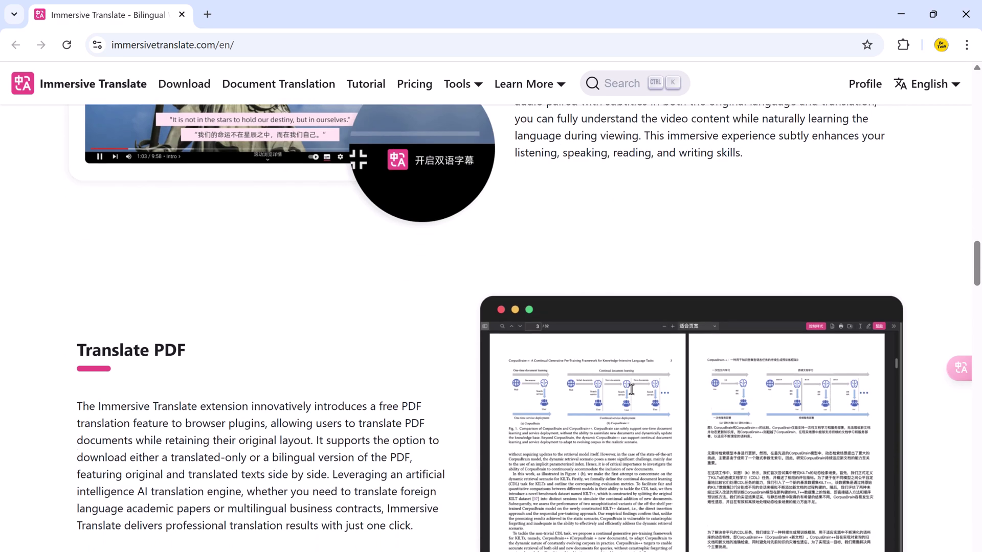
{"action": "scroll", "coordinate": [512, 353], "scroll_direction": "down", "scroll_amount": 8}
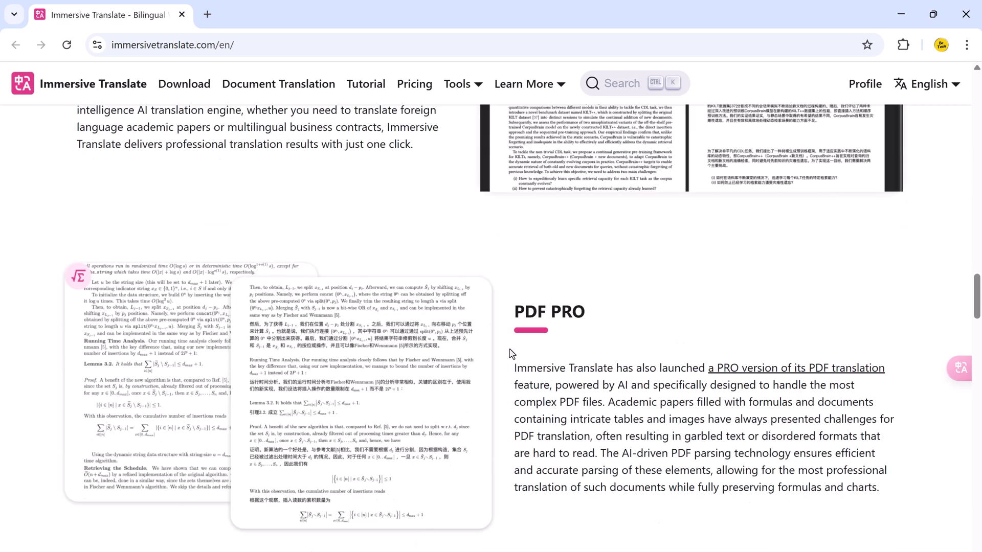
{"action": "scroll", "coordinate": [470, 347], "scroll_direction": "up", "scroll_amount": 1}
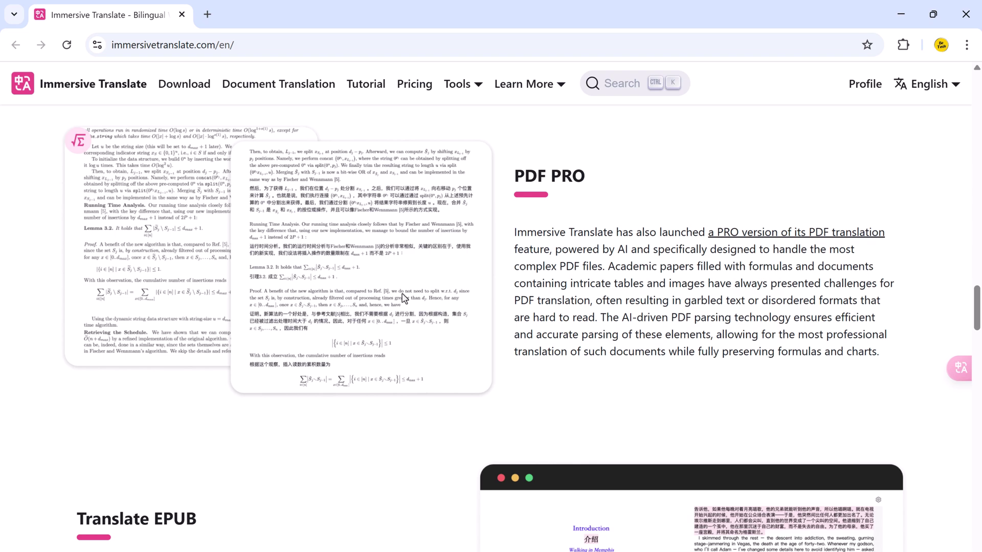
{"action": "scroll", "coordinate": [404, 298], "scroll_direction": "down", "scroll_amount": 5}
{"action": "scroll", "coordinate": [358, 287], "scroll_direction": "down", "scroll_amount": 5}
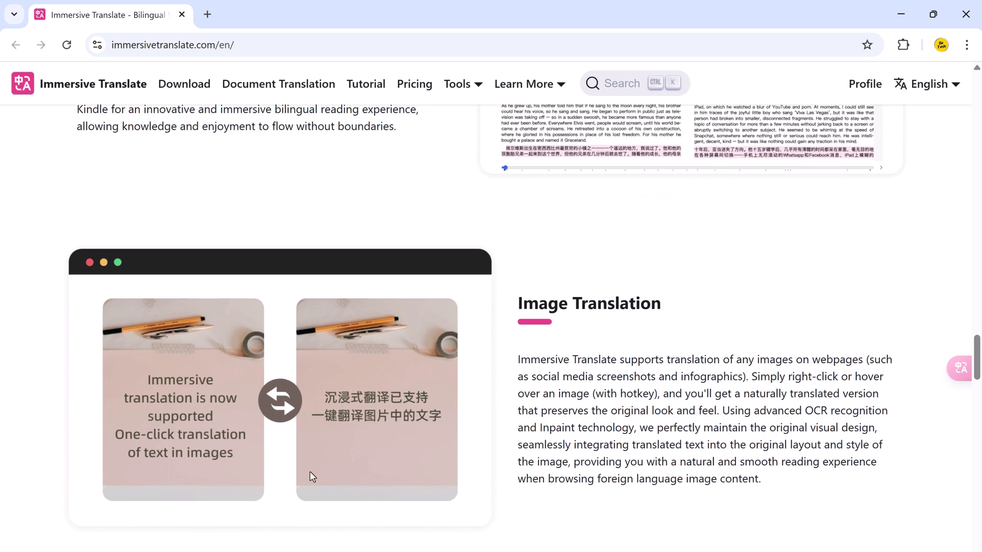
{"action": "scroll", "coordinate": [281, 479], "scroll_direction": "down", "scroll_amount": 7}
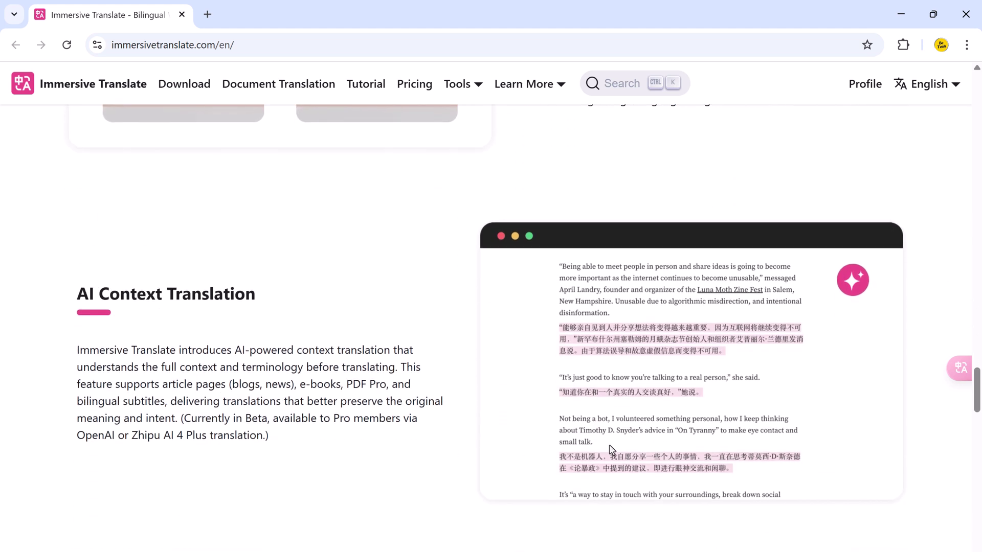
{"action": "scroll", "coordinate": [612, 450], "scroll_direction": "down", "scroll_amount": 9}
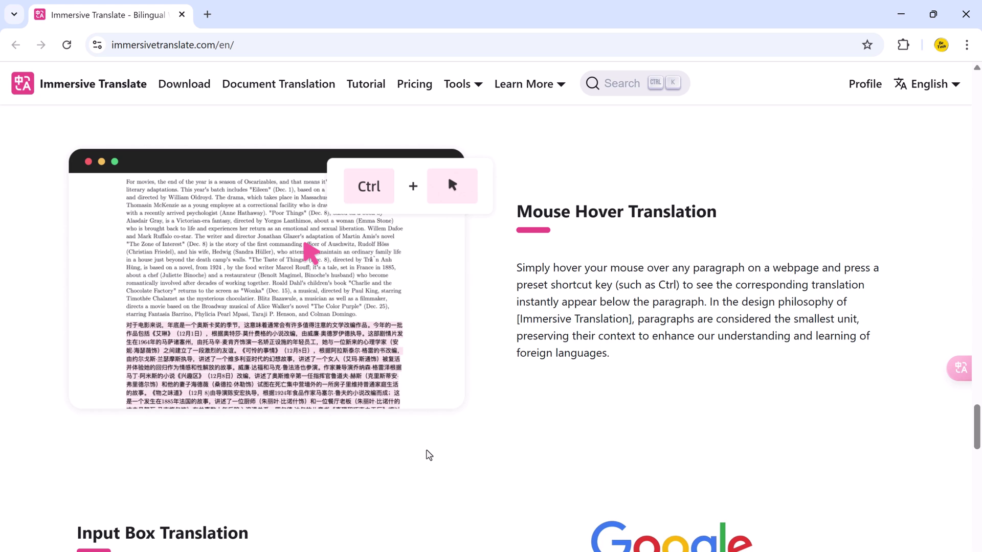
{"action": "scroll", "coordinate": [429, 454], "scroll_direction": "down", "scroll_amount": 5}
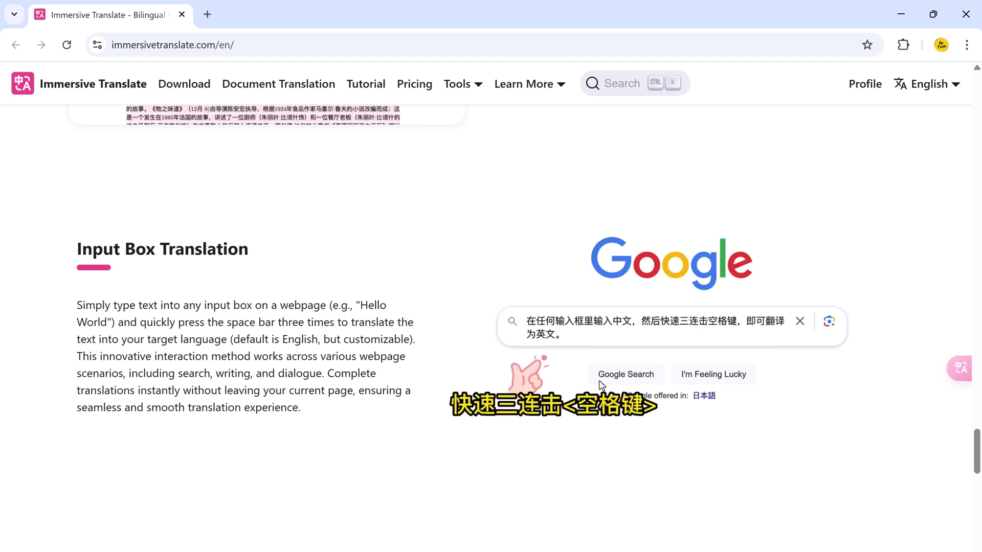
{"action": "scroll", "coordinate": [600, 383], "scroll_direction": "down", "scroll_amount": 10}
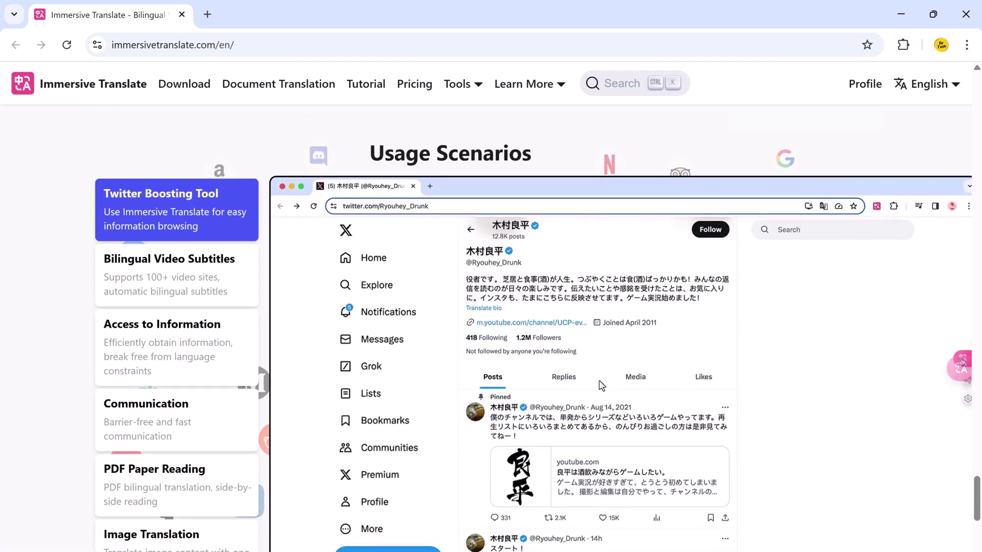
{"action": "scroll", "coordinate": [602, 386], "scroll_direction": "down", "scroll_amount": 1}
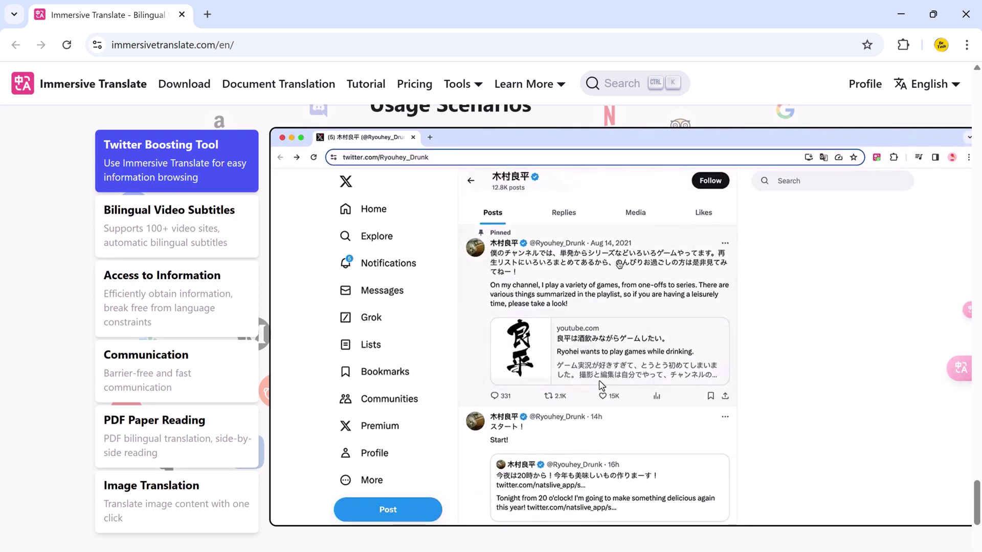
Step through the Bilingual Video Subtitles, Access to Information and Communication scenario demos.
{"action": "left_click", "coordinate": [216, 233]}
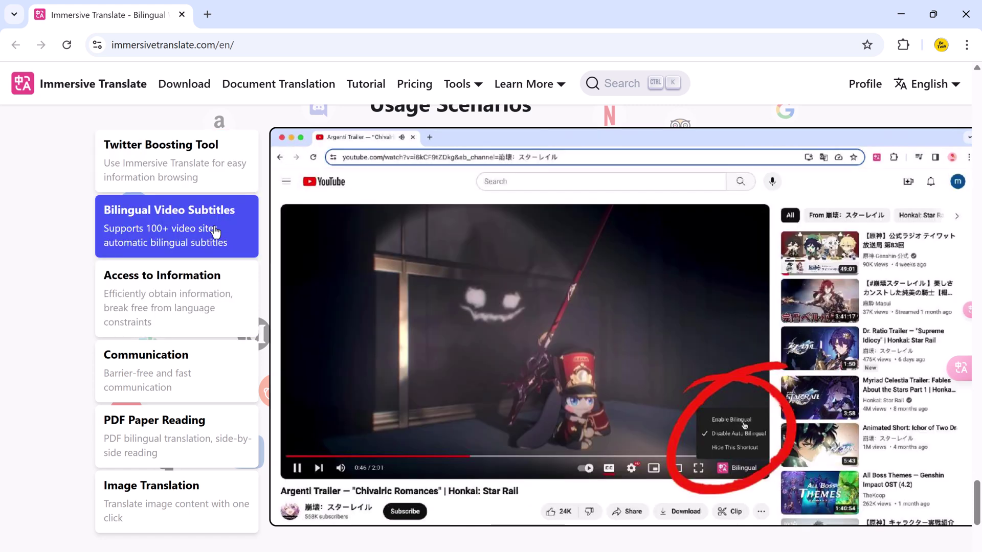
{"action": "left_click", "coordinate": [219, 287]}
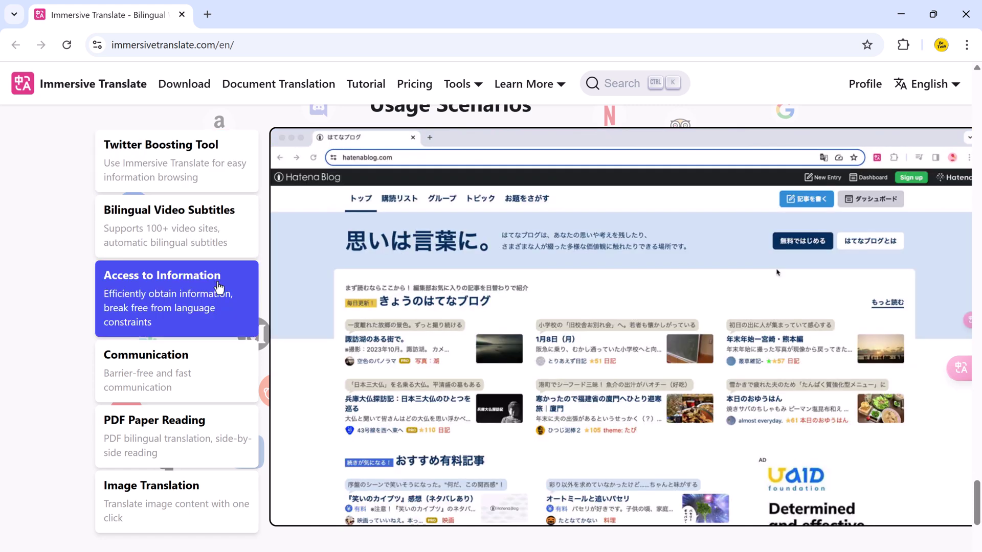
{"action": "left_click", "coordinate": [213, 361]}
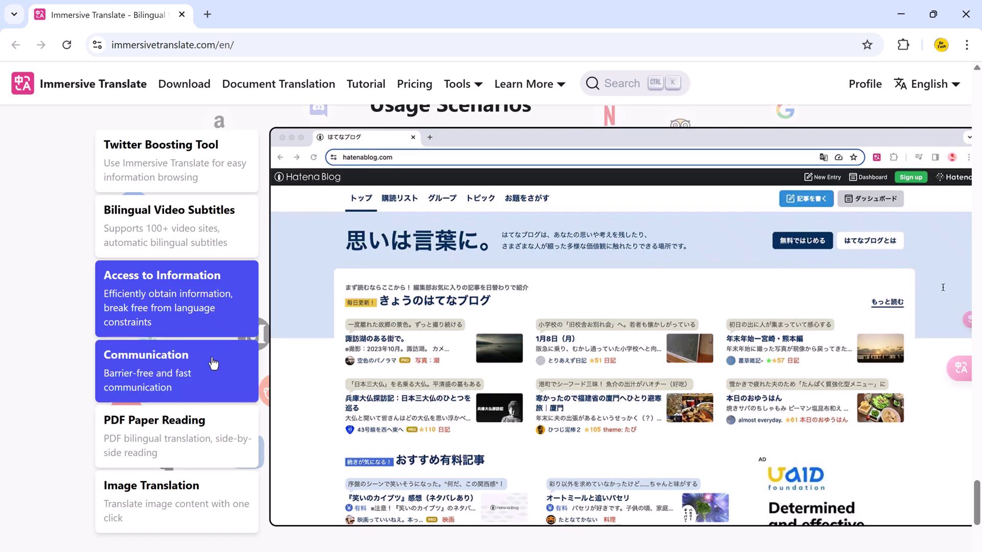
Return to the install section and view the phone and tablet QR codes.
{"action": "scroll", "coordinate": [213, 363], "scroll_direction": "up", "scroll_amount": 20}
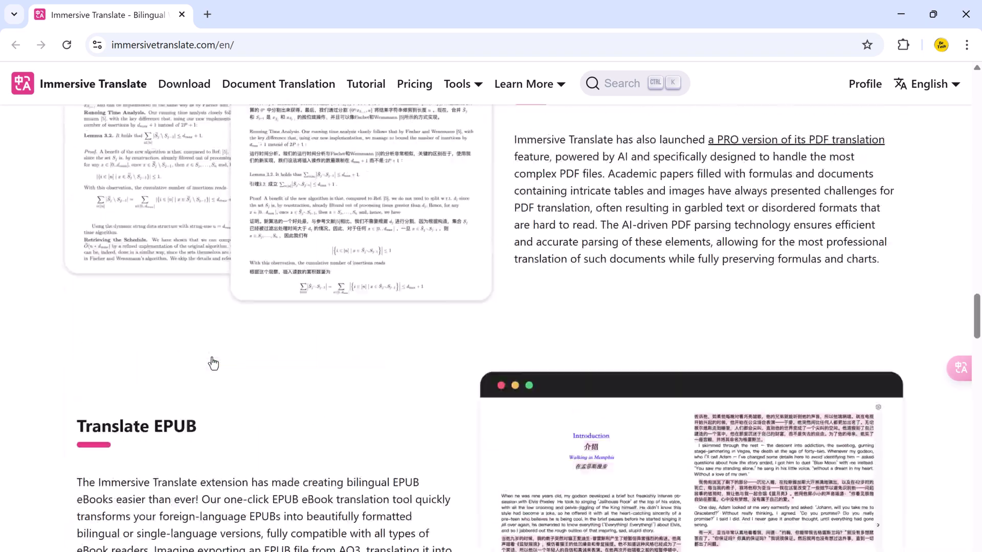
{"action": "scroll", "coordinate": [214, 363], "scroll_direction": "up", "scroll_amount": 15}
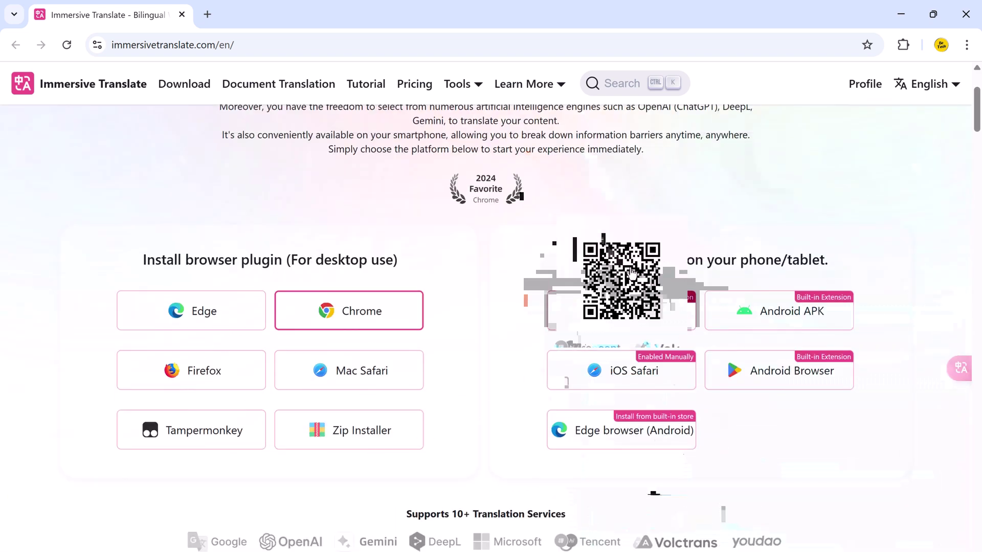
{"action": "mouse_move", "coordinate": [762, 325]}
{"action": "mouse_move", "coordinate": [782, 389]}
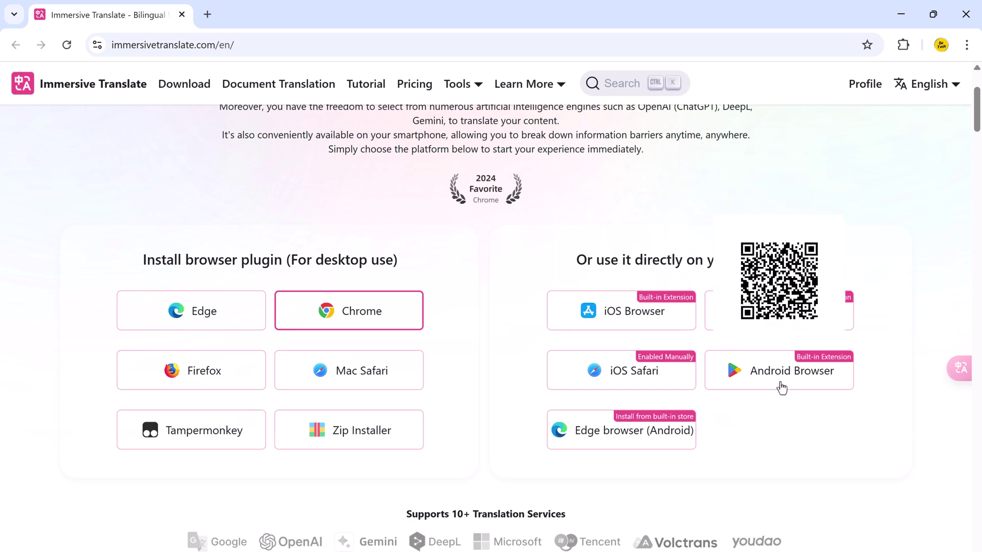
{"action": "mouse_move", "coordinate": [673, 387]}
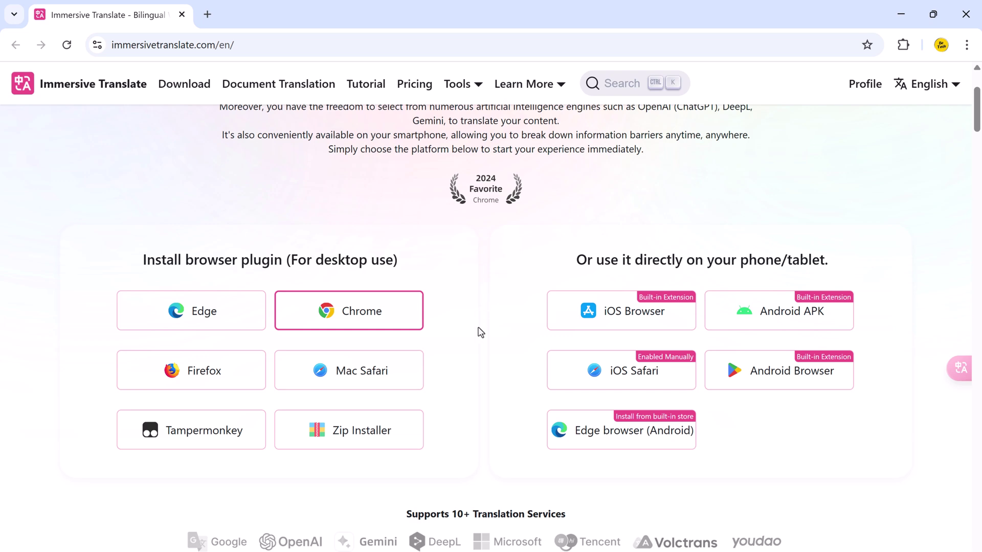
Add Immersive Translate to Chrome from the Web Store and confirm the extension install.
{"action": "left_click", "coordinate": [351, 324]}
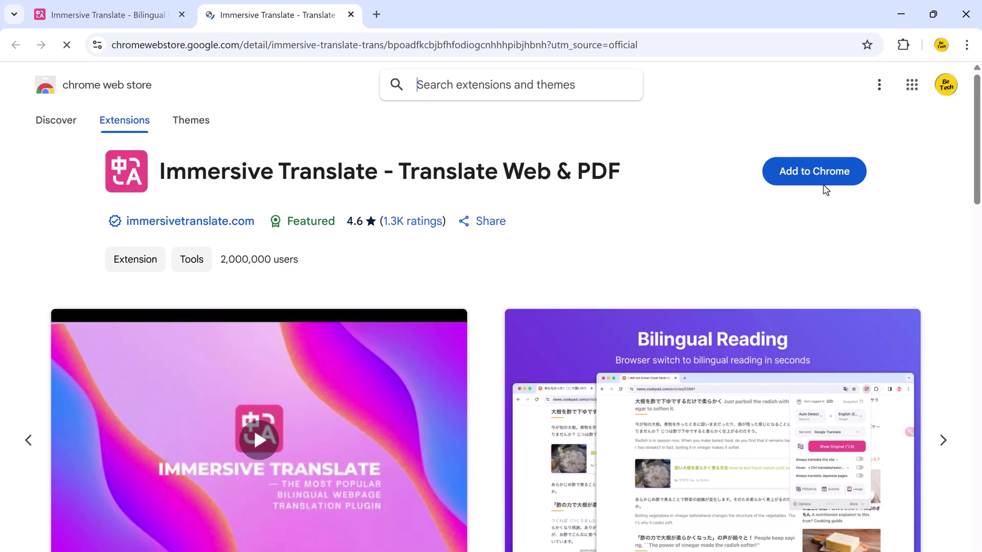
{"action": "left_click", "coordinate": [812, 183]}
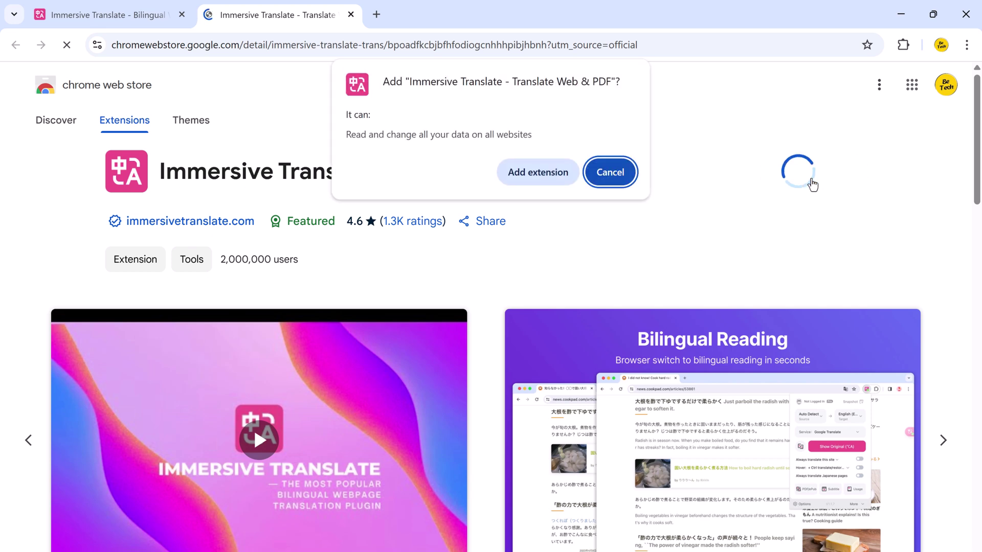
{"action": "left_click", "coordinate": [544, 180]}
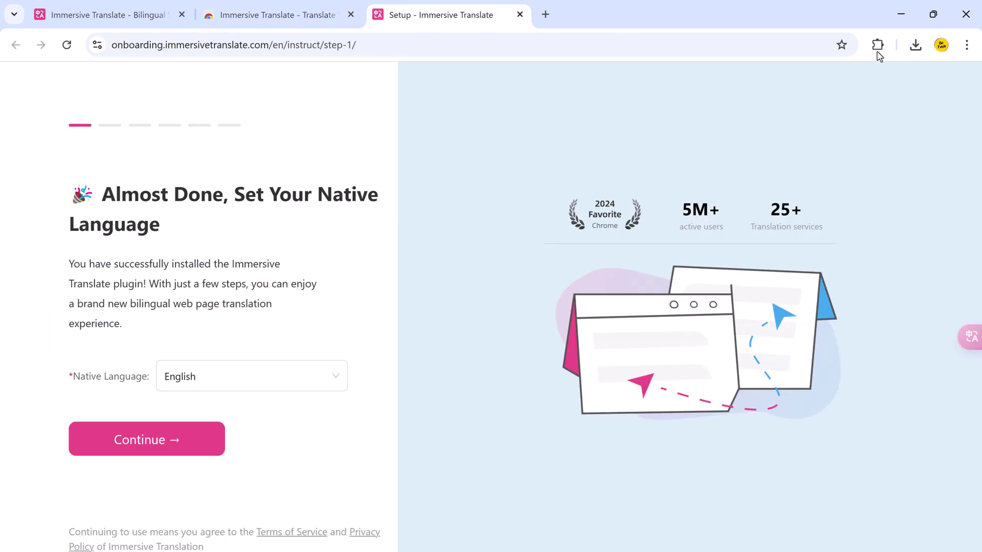
Pin Immersive Translate to the Chrome toolbar.
{"action": "left_click", "coordinate": [878, 45]}
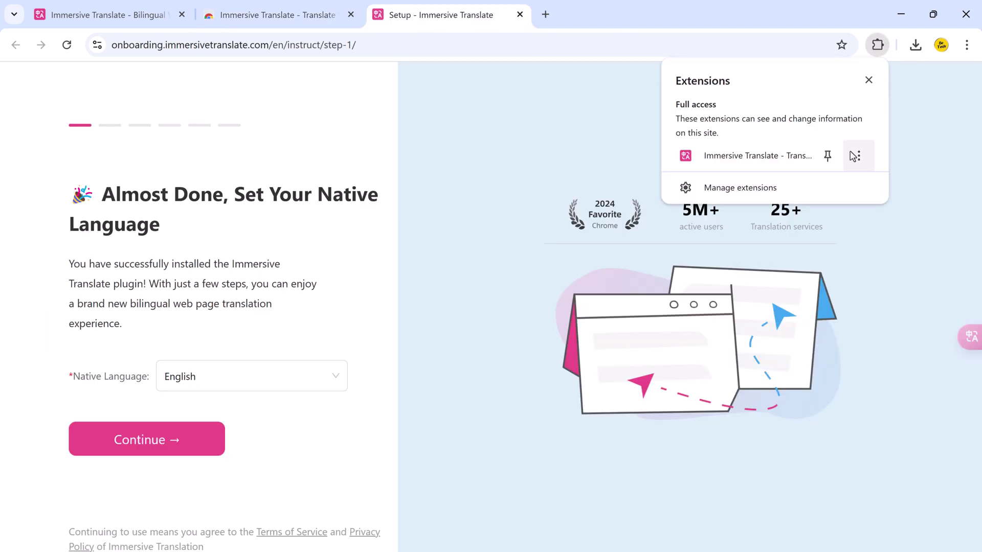
{"action": "left_click", "coordinate": [827, 155]}
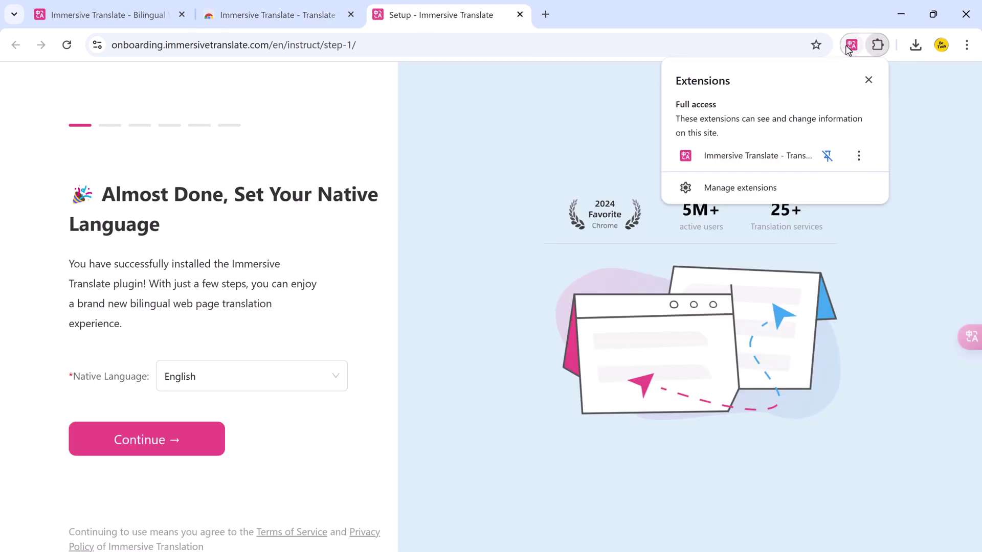
{"action": "left_click", "coordinate": [632, 95]}
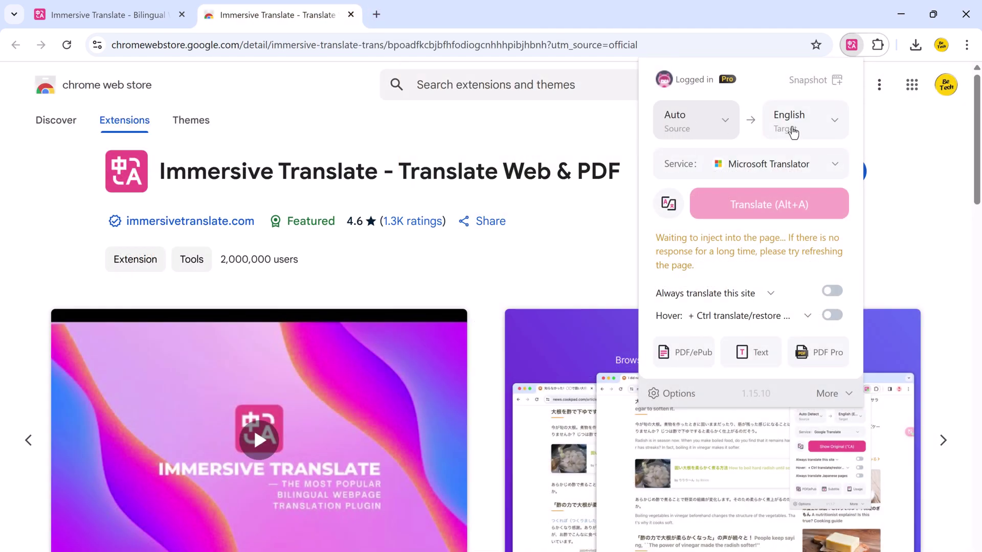
Keep English as the target language and switch the service to Google Translate.
{"action": "left_click", "coordinate": [819, 122]}
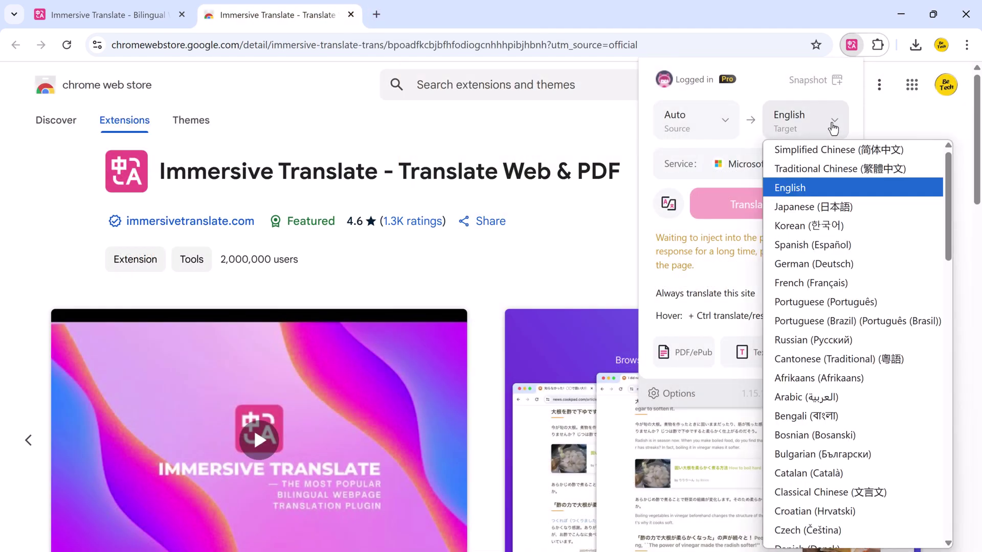
{"action": "scroll", "coordinate": [831, 210], "scroll_direction": "down", "scroll_amount": 18}
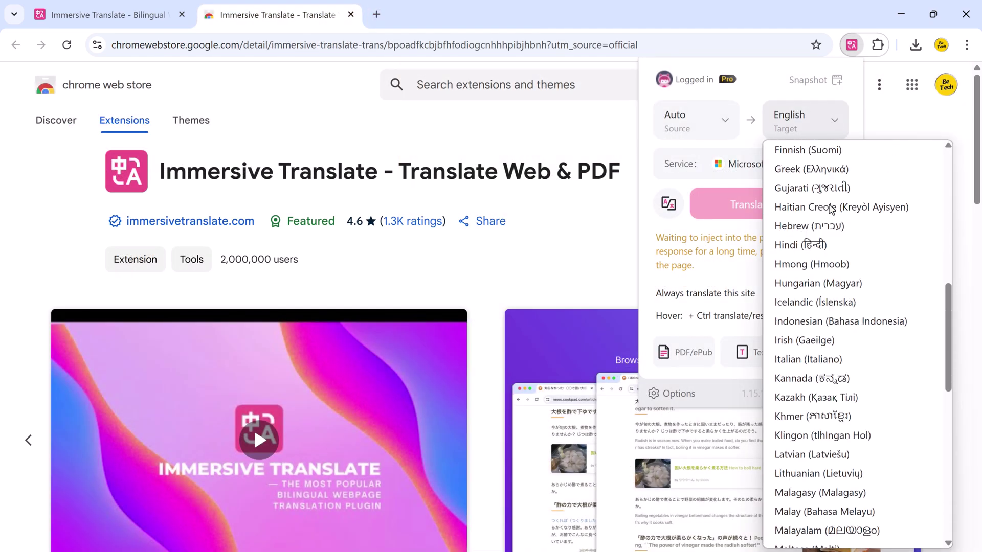
{"action": "scroll", "coordinate": [829, 207], "scroll_direction": "down", "scroll_amount": 6}
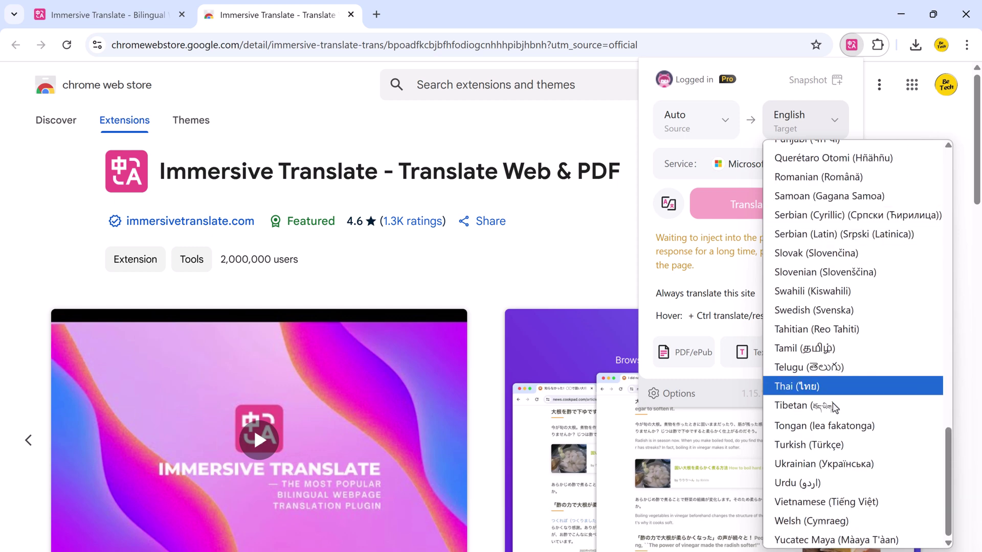
{"action": "scroll", "coordinate": [833, 424], "scroll_direction": "up", "scroll_amount": 10}
{"action": "scroll", "coordinate": [834, 423], "scroll_direction": "up", "scroll_amount": 10}
{"action": "left_click", "coordinate": [782, 115]}
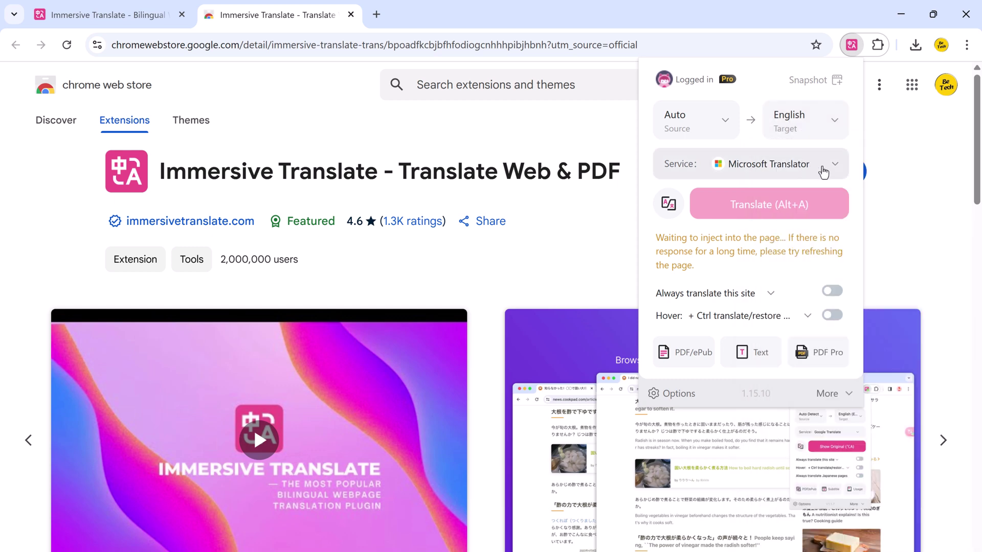
{"action": "left_click", "coordinate": [831, 168]}
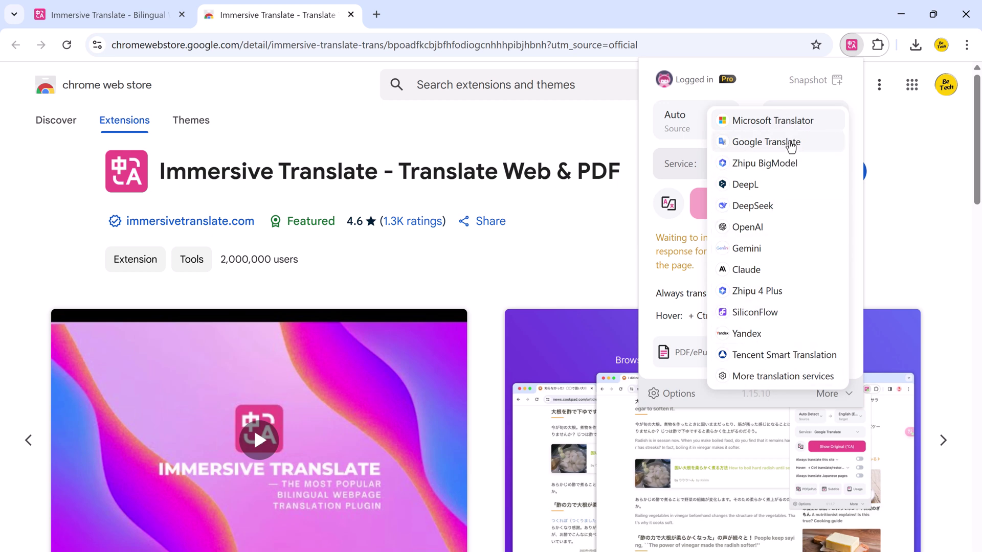
{"action": "left_click", "coordinate": [785, 142]}
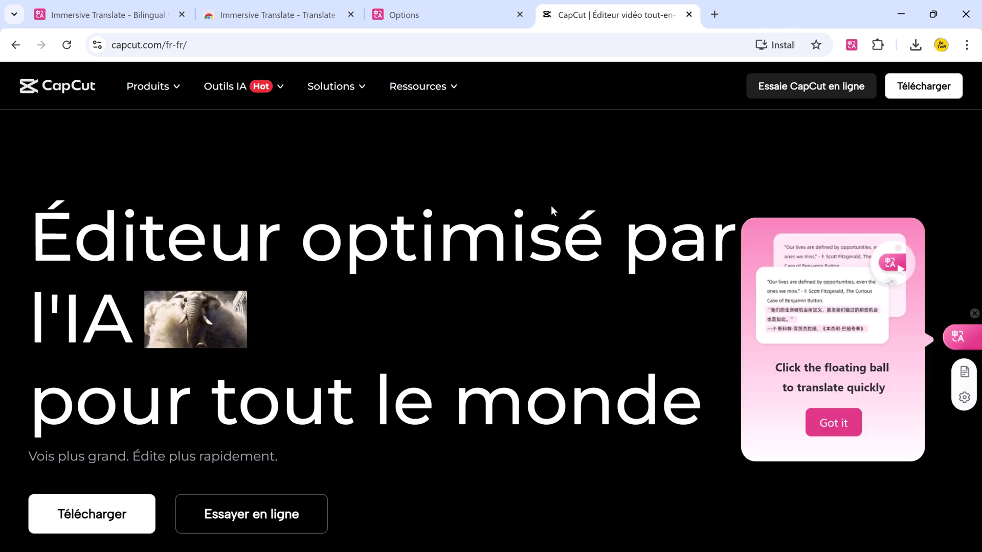
Translate the French CapCut page into bilingual French–English text with the floating ball.
{"action": "left_click", "coordinate": [966, 342]}
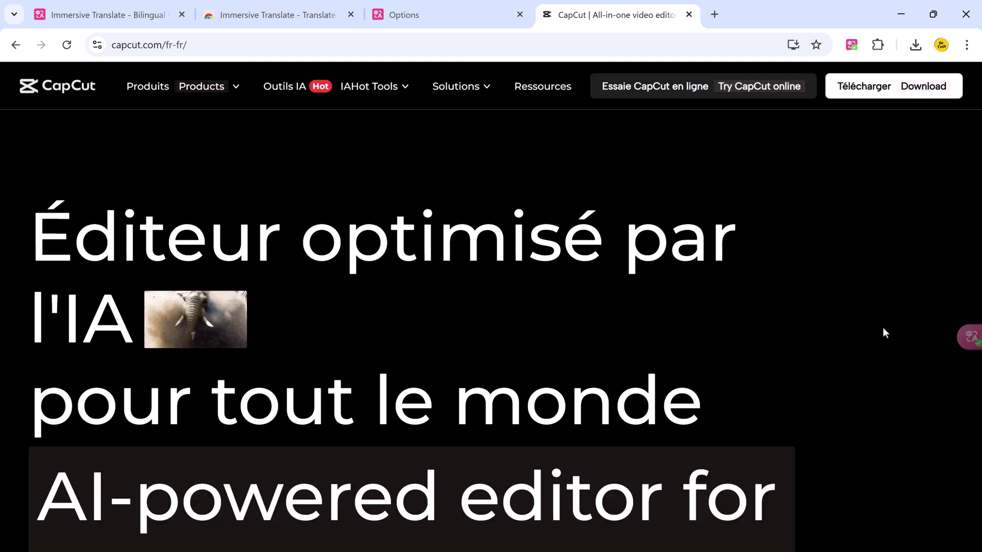
{"action": "scroll", "coordinate": [716, 280], "scroll_direction": "down", "scroll_amount": 5}
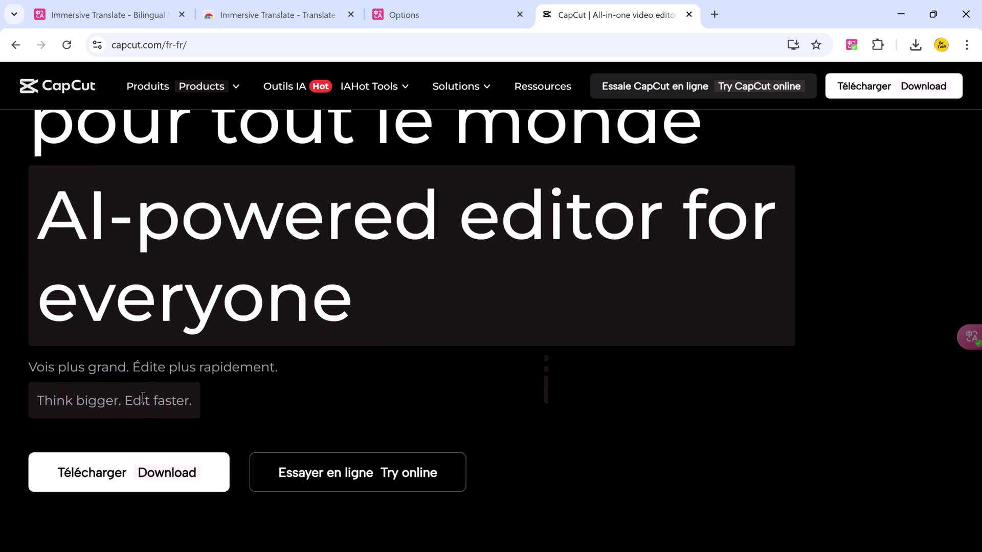
{"action": "scroll", "coordinate": [338, 386], "scroll_direction": "up", "scroll_amount": 5}
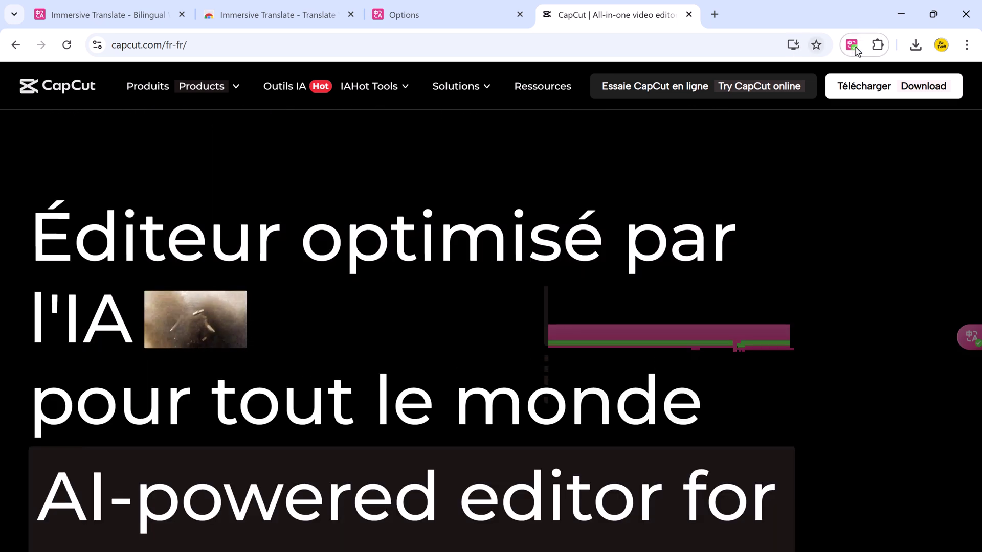
Check the quick settings panel, then scroll through the translated CapCut page.
{"action": "left_click", "coordinate": [856, 47]}
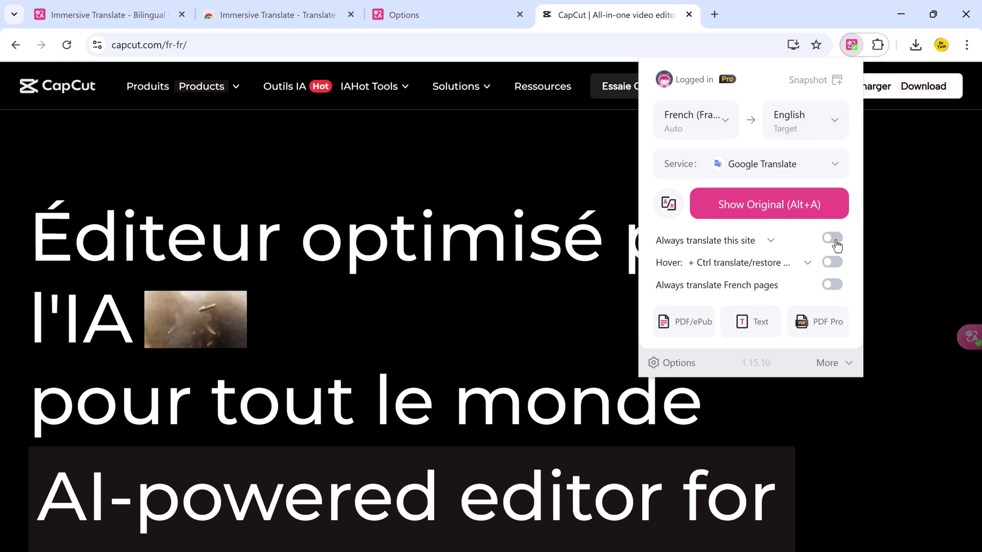
{"action": "left_click", "coordinate": [542, 197]}
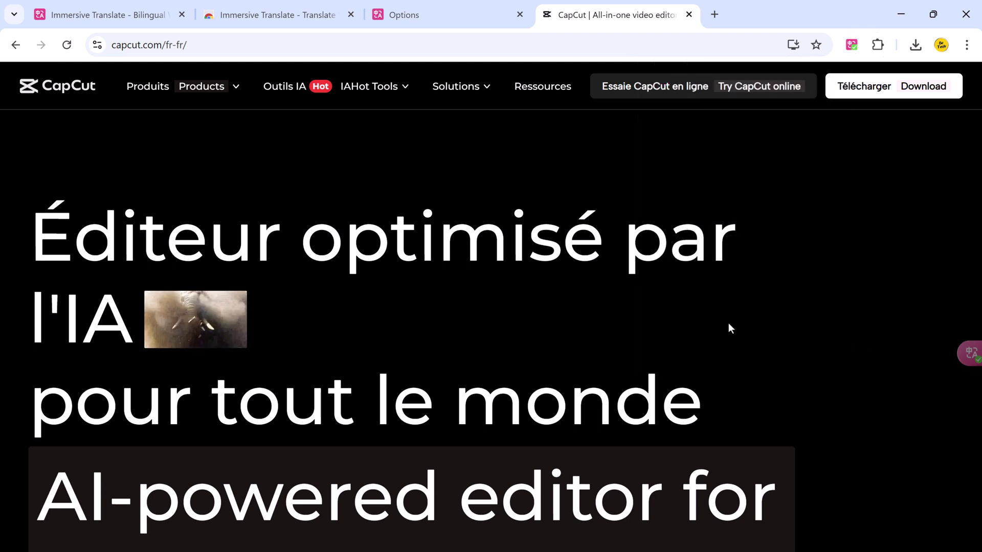
{"action": "scroll", "coordinate": [775, 335], "scroll_direction": "down", "scroll_amount": 3}
{"action": "scroll", "coordinate": [716, 329], "scroll_direction": "down", "scroll_amount": 10}
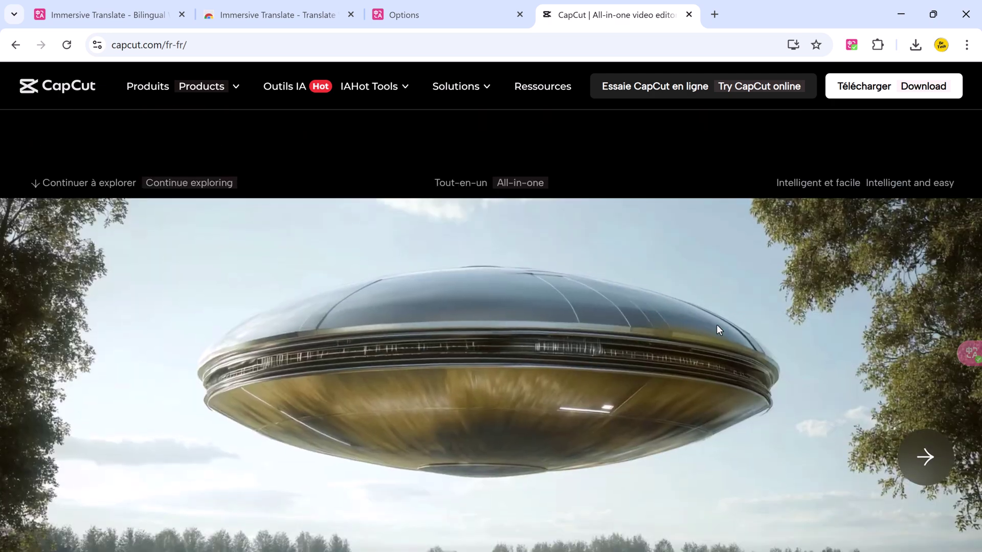
{"action": "scroll", "coordinate": [720, 327], "scroll_direction": "down", "scroll_amount": 5}
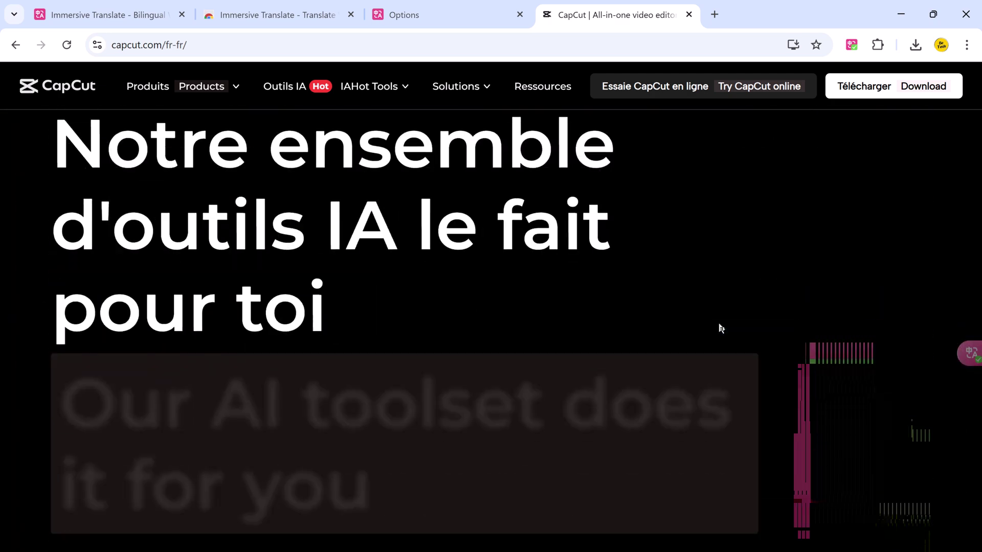
{"action": "scroll", "coordinate": [742, 328], "scroll_direction": "down", "scroll_amount": 5}
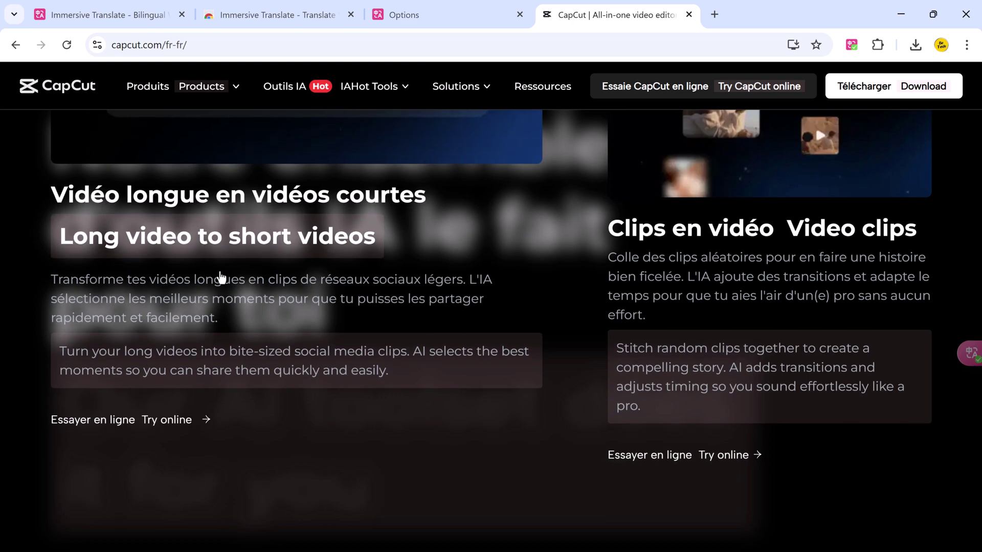
{"action": "scroll", "coordinate": [225, 478], "scroll_direction": "down", "scroll_amount": 10}
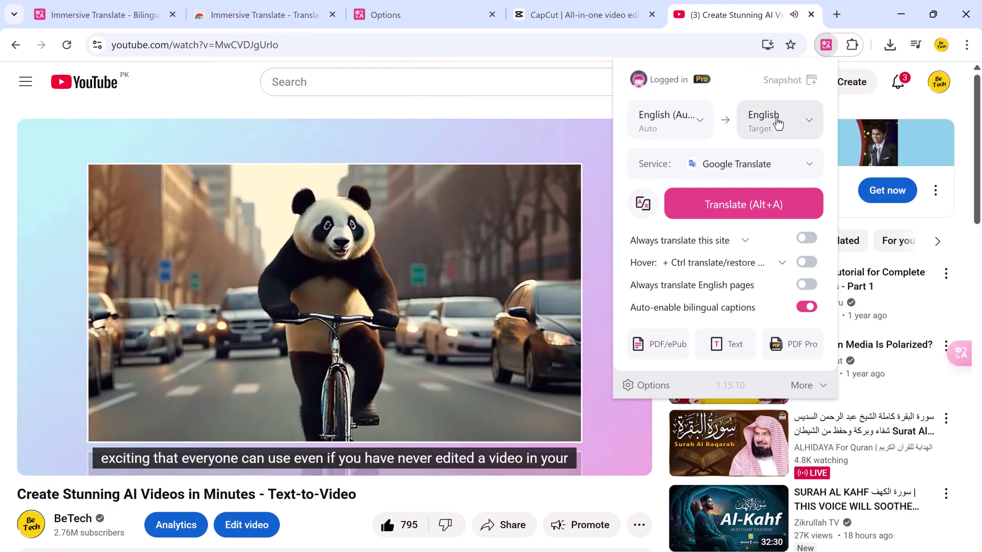
Change the target language to Japanese on the YouTube page.
{"action": "left_click", "coordinate": [774, 123]}
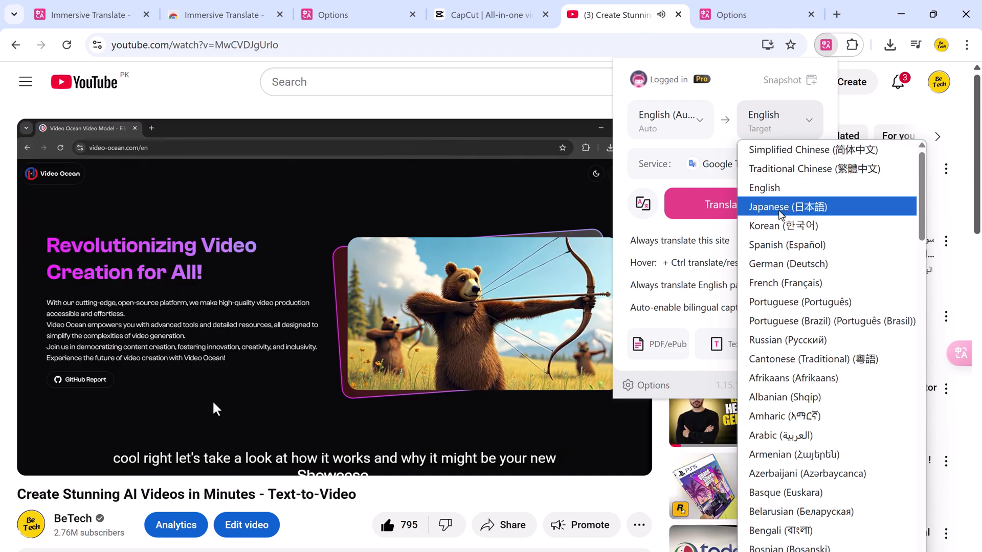
{"action": "left_click", "coordinate": [781, 207]}
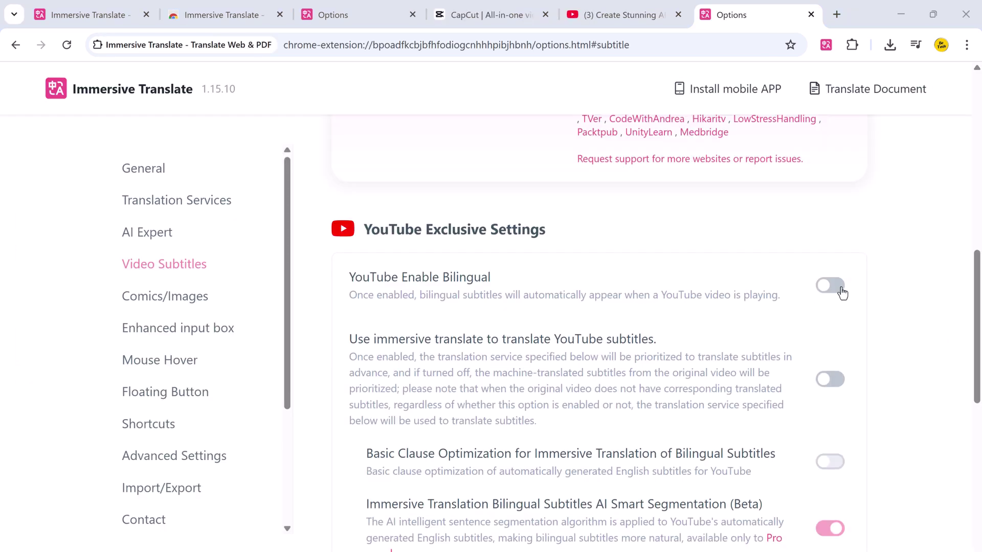
Turn on Immersive Translate's YouTube subtitle translation and return to the video.
{"action": "scroll", "coordinate": [679, 287], "scroll_direction": "down", "scroll_amount": 2}
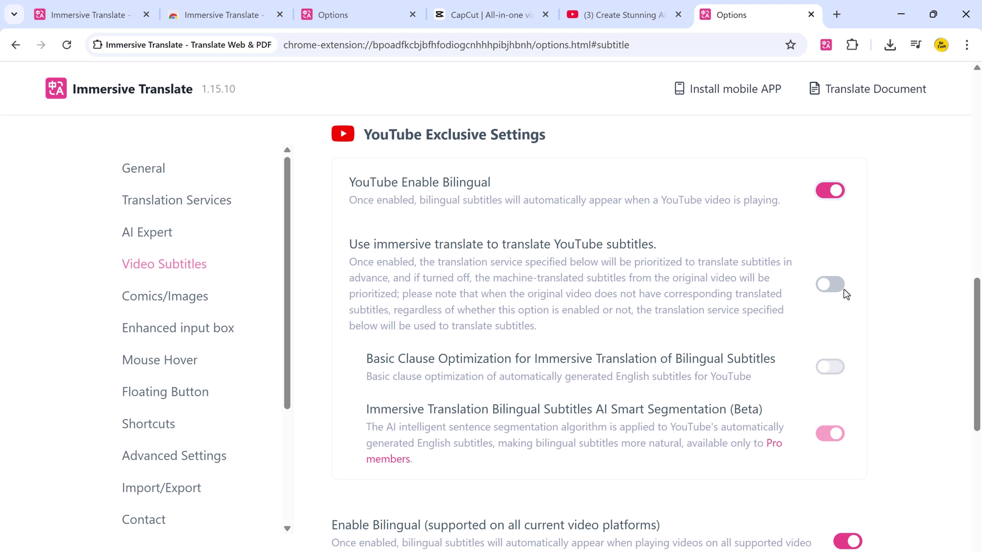
{"action": "left_click", "coordinate": [834, 286]}
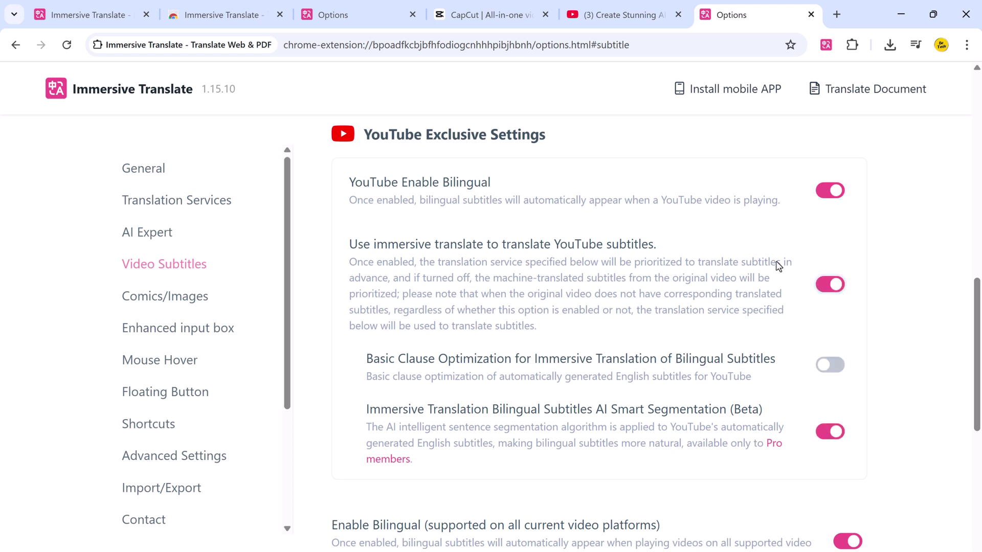
{"action": "scroll", "coordinate": [778, 266], "scroll_direction": "down", "scroll_amount": 3}
{"action": "key", "text": "ctrl+shift+Tab"}
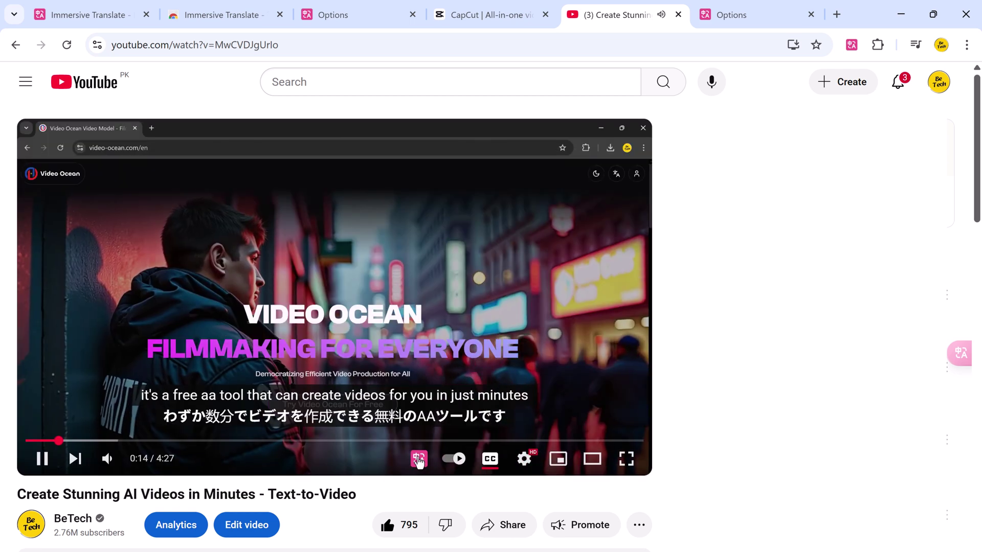
Watch the English–Japanese captions, then pause the video at 0:23.
{"action": "mouse_move", "coordinate": [419, 459]}
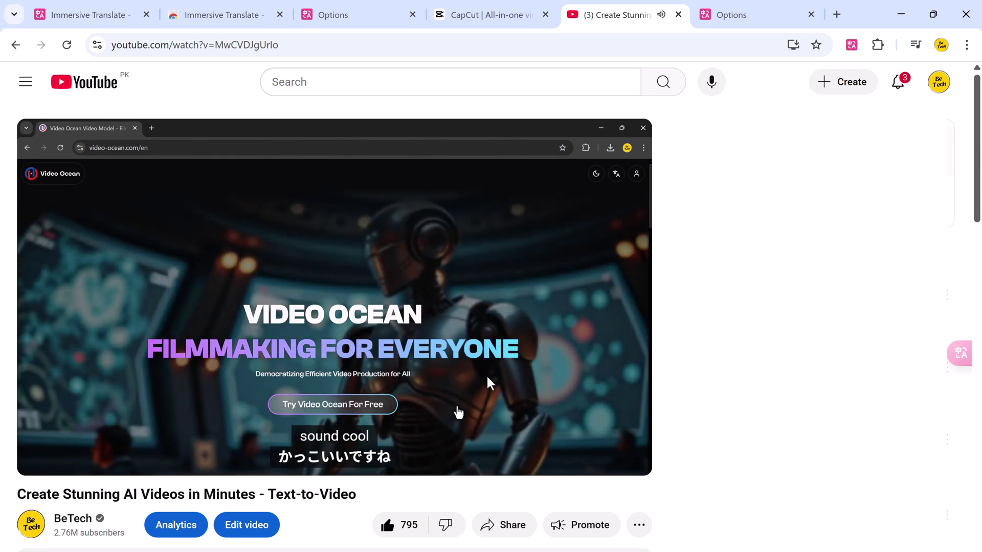
{"action": "left_click", "coordinate": [105, 419]}
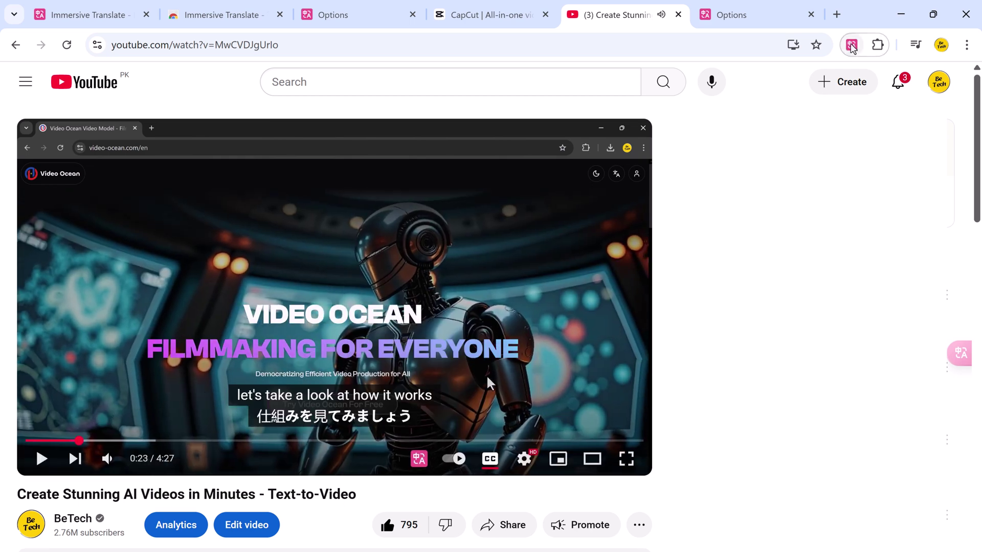
Open document translation and load SEO.docx for English–Japanese translation.
{"action": "left_click", "coordinate": [851, 46]}
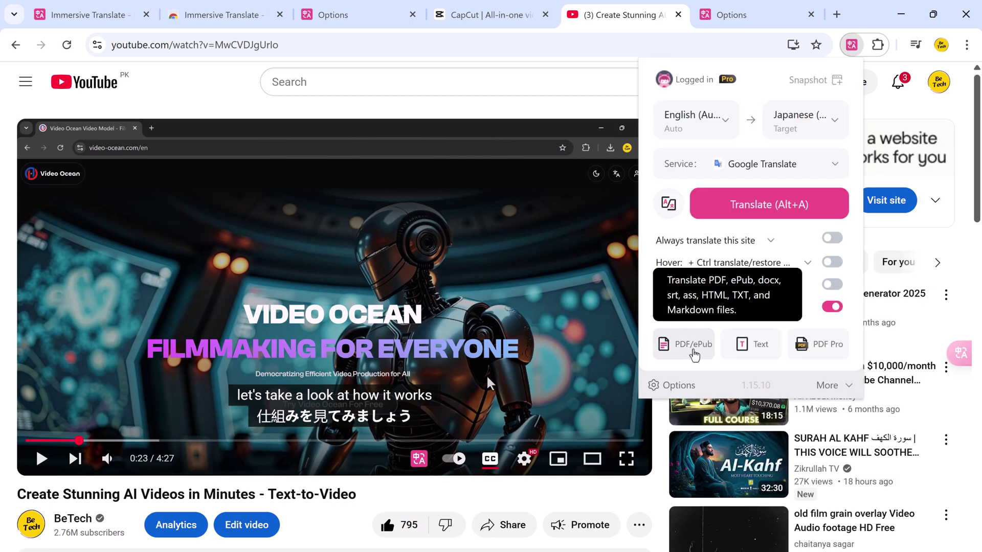
{"action": "left_click", "coordinate": [694, 353]}
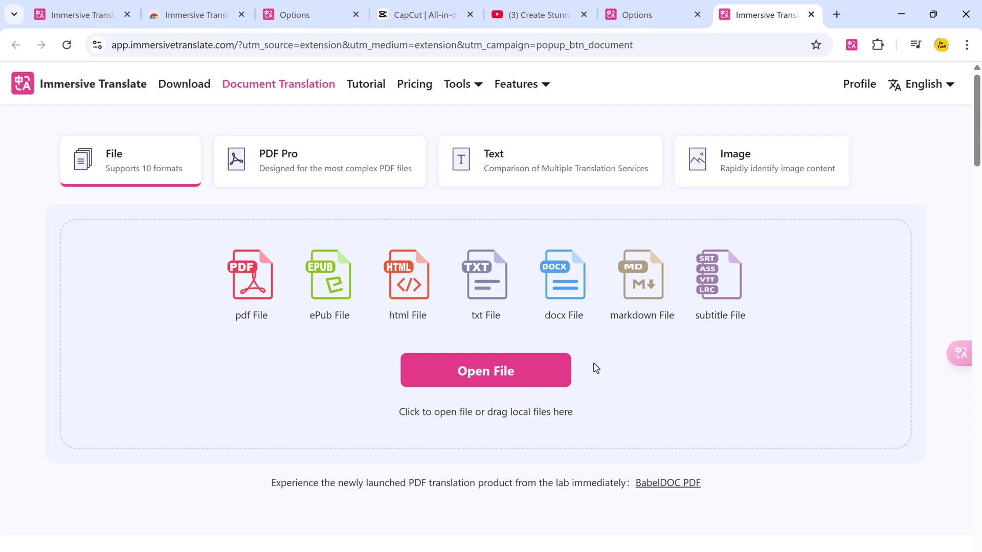
{"action": "left_click", "coordinate": [488, 381]}
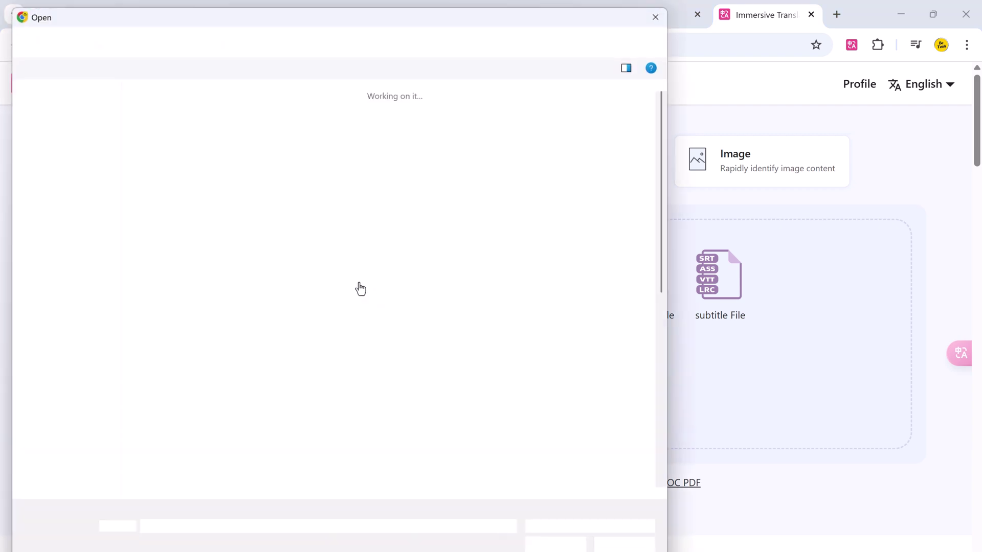
{"action": "double_click", "coordinate": [322, 307]}
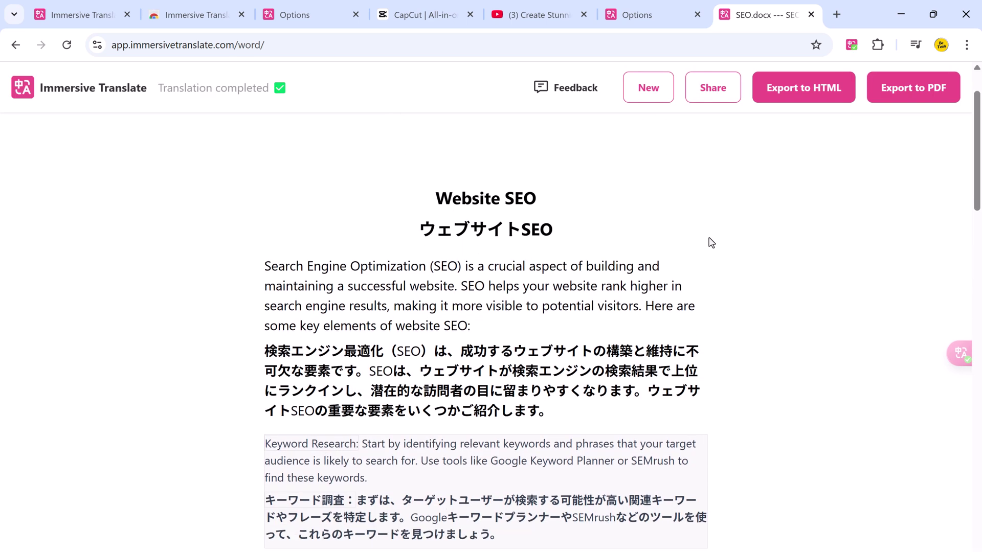
Switch the display mode to Translation Only, then back to Bilingual Comparison.
{"action": "scroll", "coordinate": [711, 243], "scroll_direction": "down", "scroll_amount": 3}
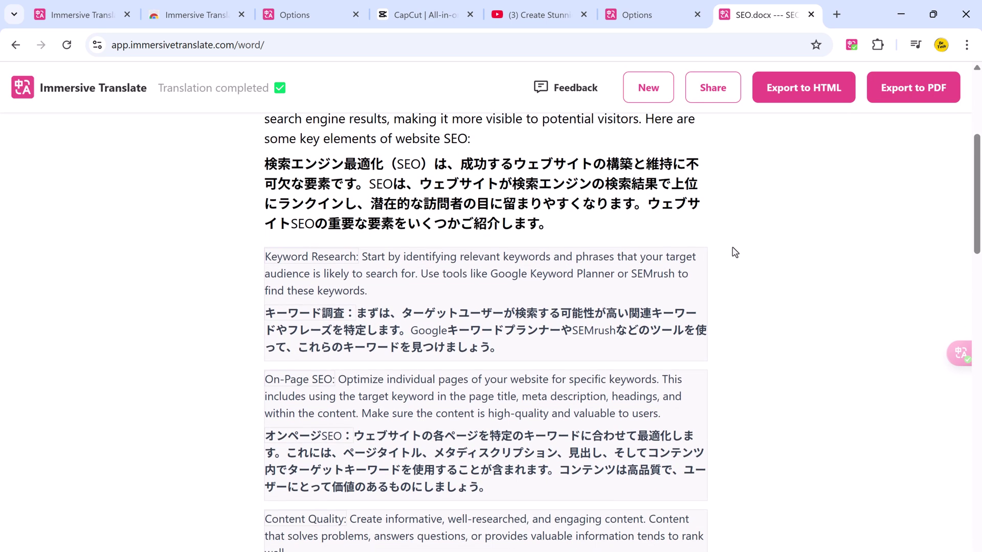
{"action": "scroll", "coordinate": [735, 252], "scroll_direction": "down", "scroll_amount": 2}
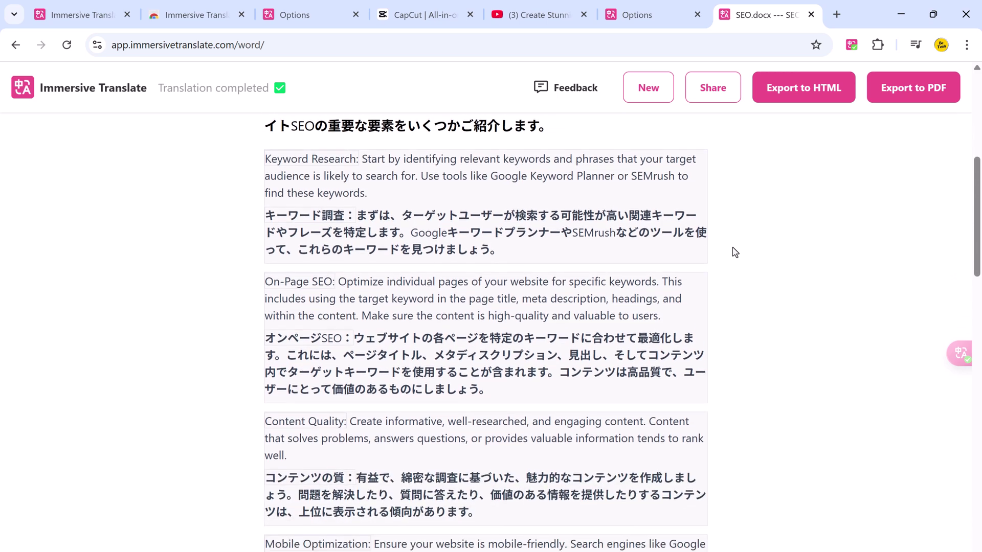
{"action": "scroll", "coordinate": [765, 247], "scroll_direction": "down", "scroll_amount": 15}
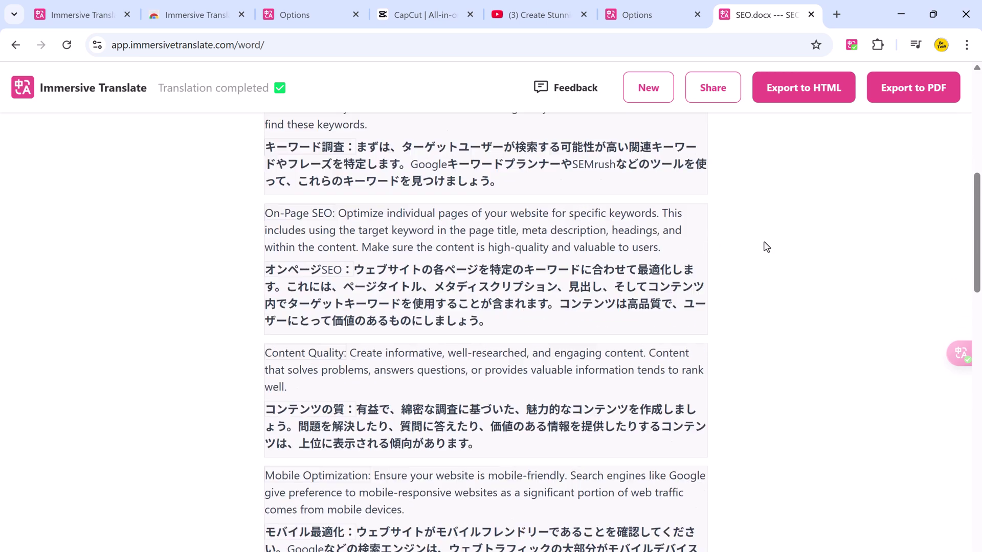
{"action": "scroll", "coordinate": [765, 247], "scroll_direction": "down", "scroll_amount": 5}
{"action": "scroll", "coordinate": [704, 246], "scroll_direction": "up", "scroll_amount": 20}
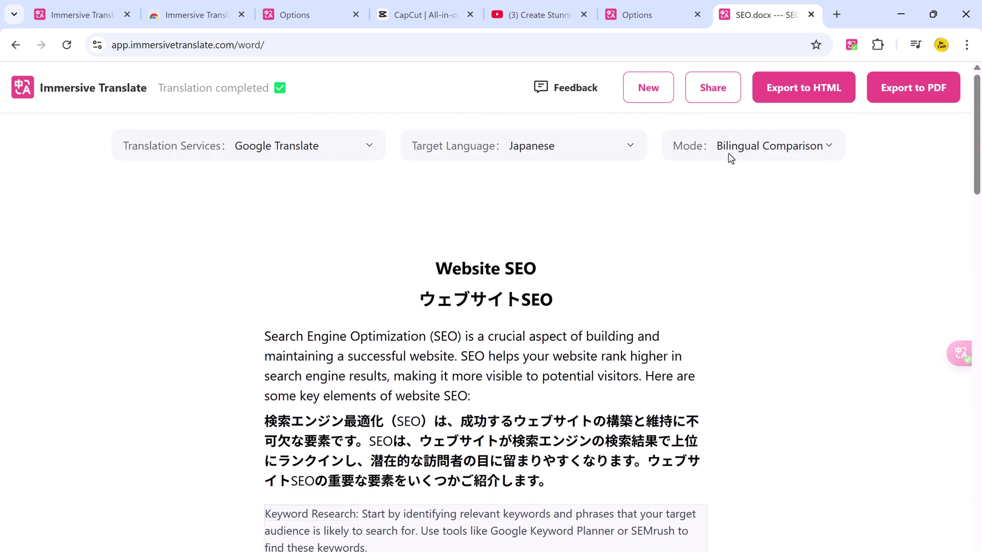
{"action": "left_click", "coordinate": [834, 149]}
{"action": "left_click", "coordinate": [822, 185]}
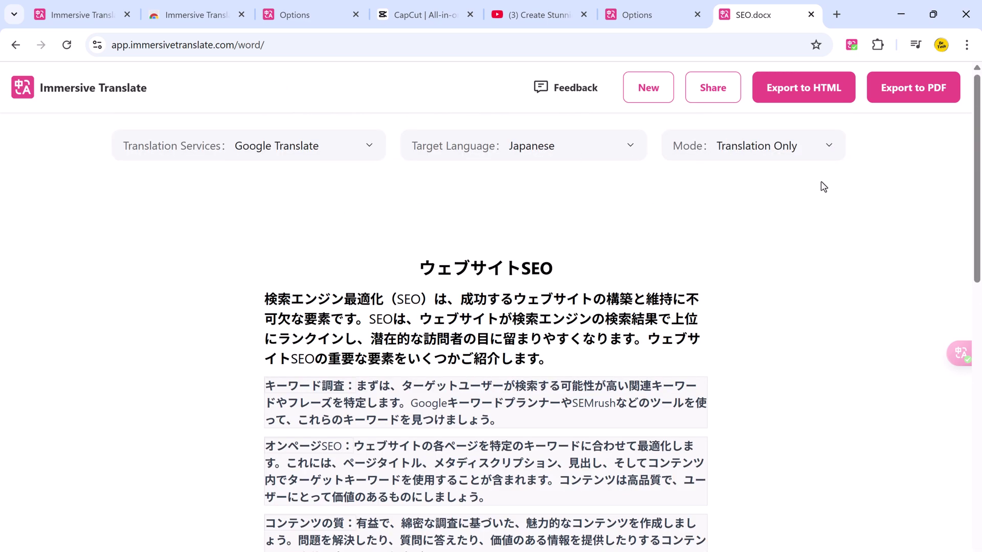
{"action": "left_click", "coordinate": [788, 149]}
{"action": "left_click", "coordinate": [780, 168]}
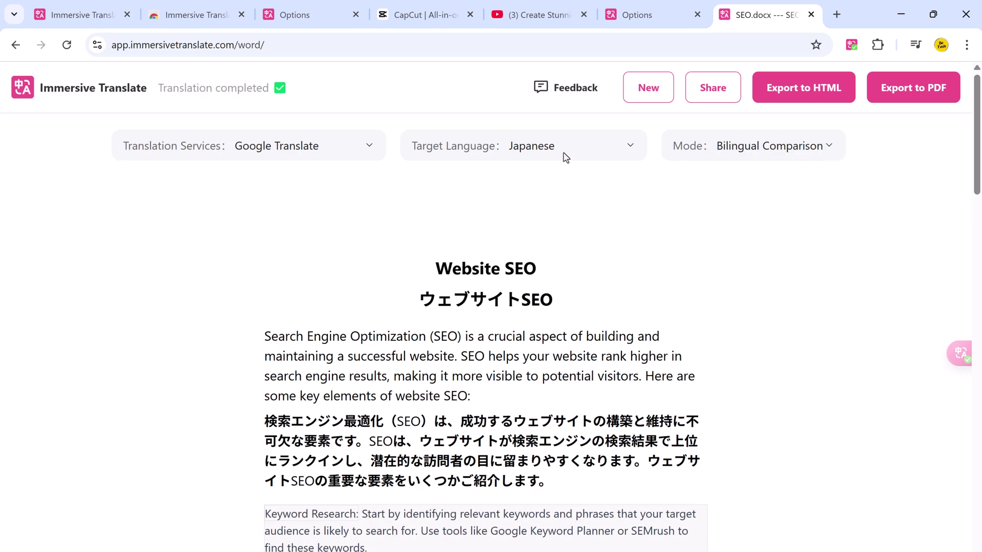
Retranslate SEO.docx into French and scroll through the bilingual result.
{"action": "left_click", "coordinate": [563, 154]}
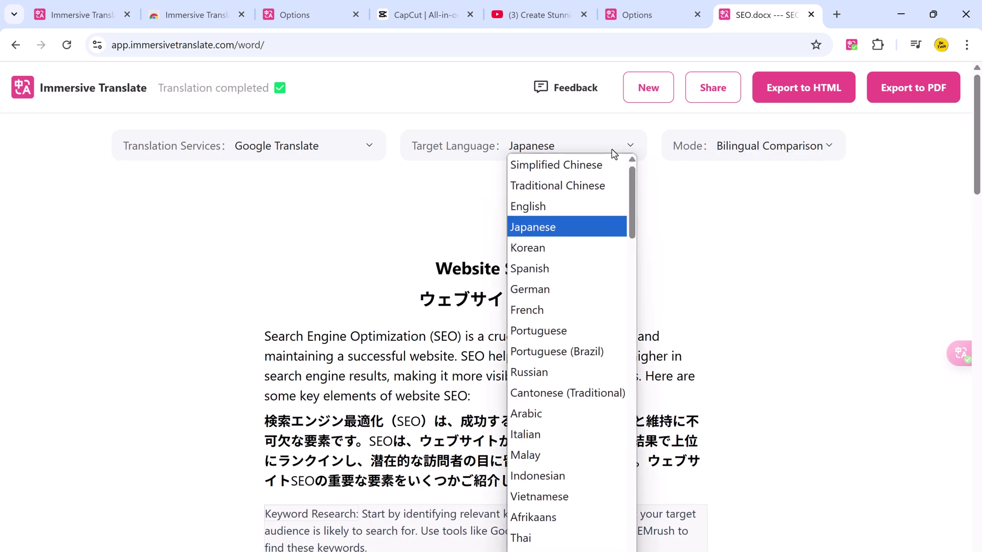
{"action": "left_click", "coordinate": [606, 307]}
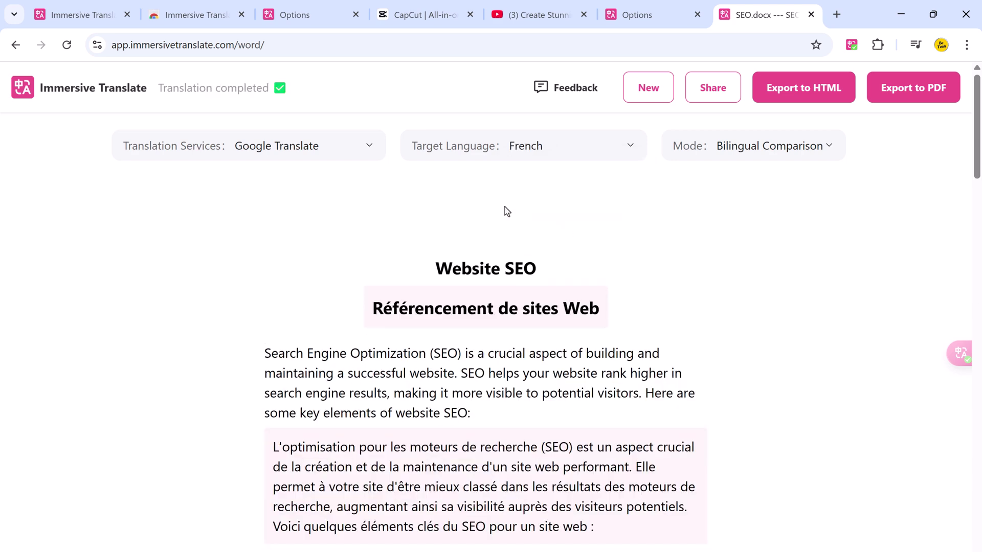
{"action": "scroll", "coordinate": [642, 205], "scroll_direction": "down", "scroll_amount": 10}
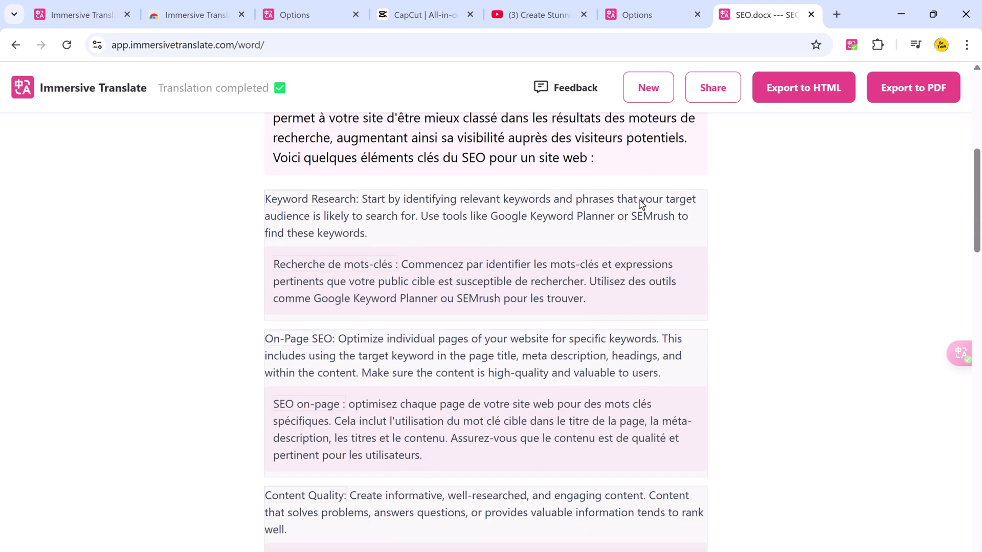
{"action": "scroll", "coordinate": [639, 200], "scroll_direction": "down", "scroll_amount": 4}
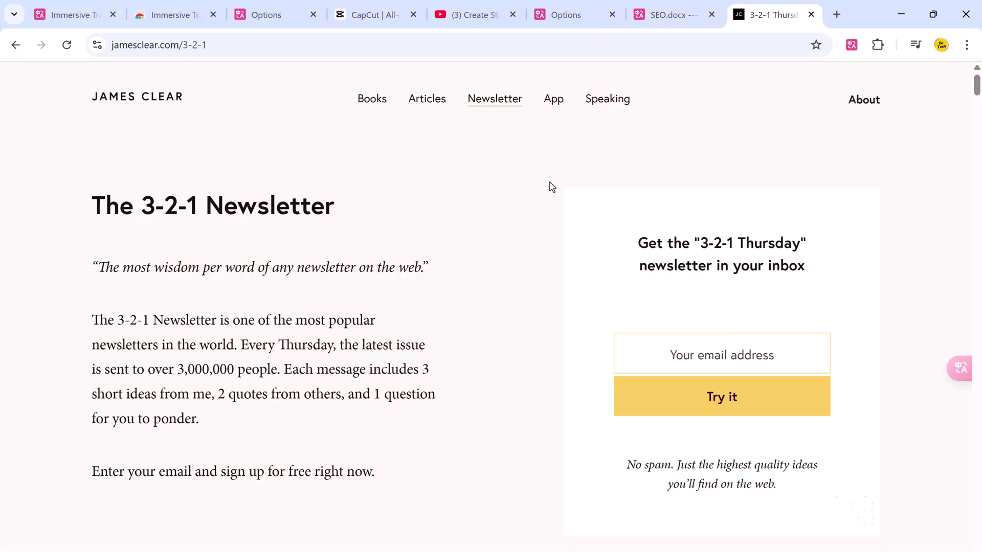
Enable hover translation in the extension popup, set to immediately translate the hovered paragraph.
{"action": "left_click", "coordinate": [852, 45]}
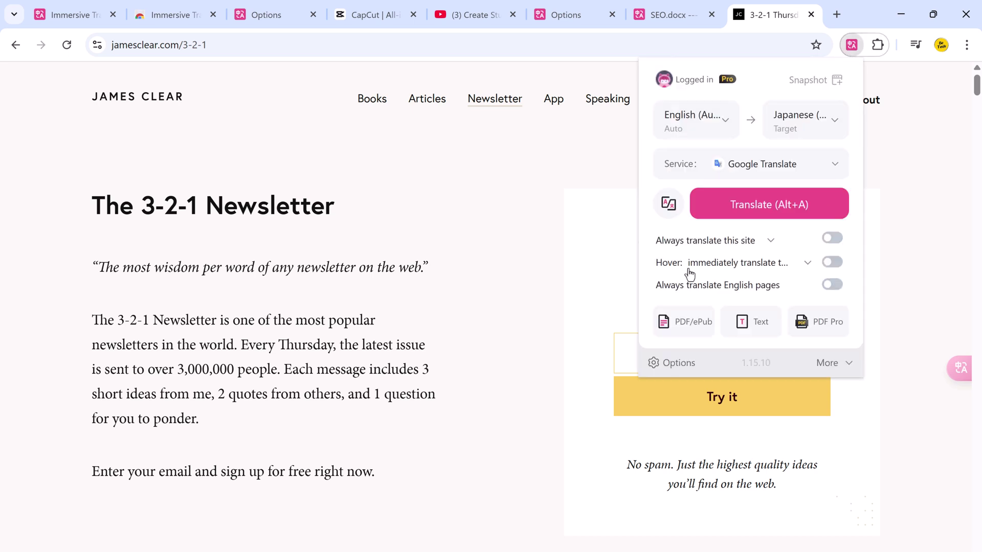
{"action": "left_click", "coordinate": [837, 267]}
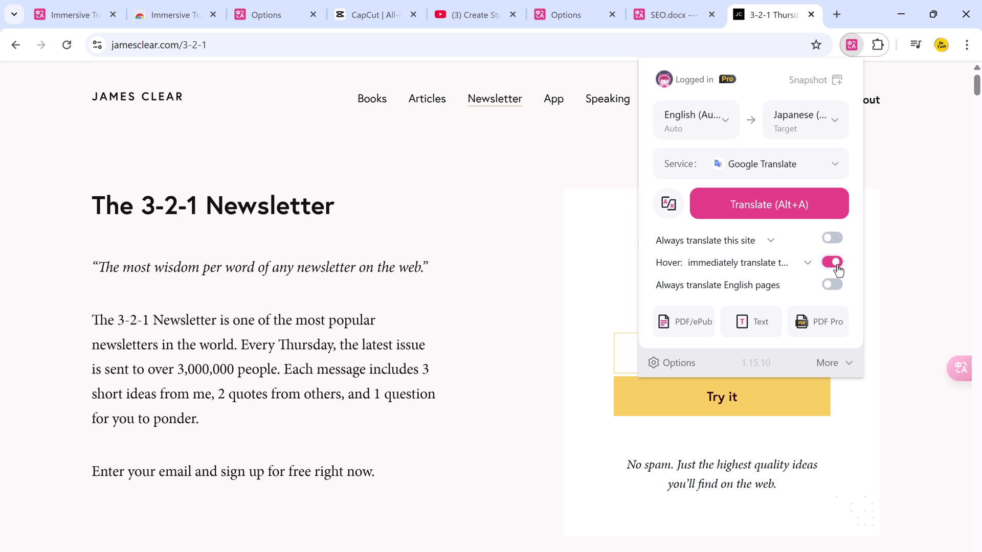
{"action": "left_click", "coordinate": [808, 263]}
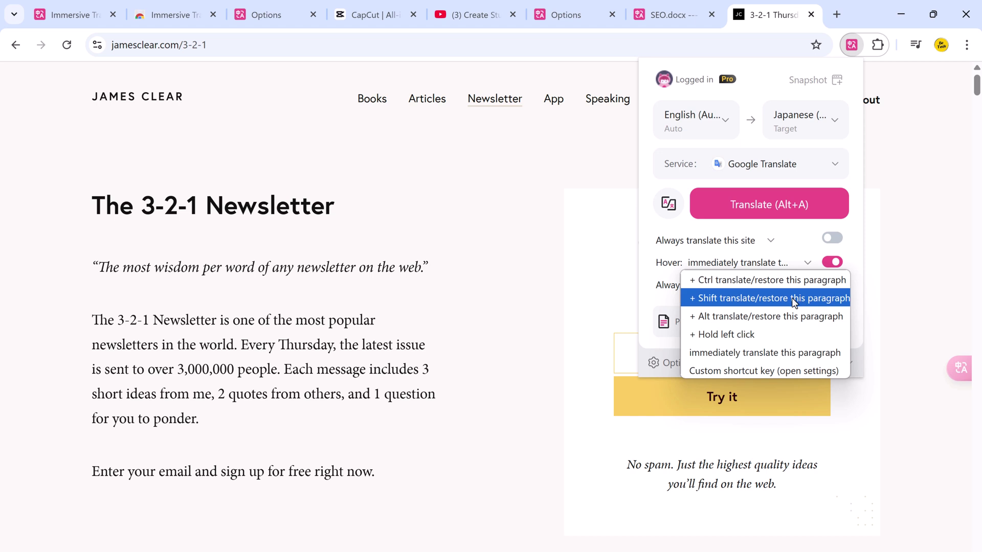
{"action": "left_click", "coordinate": [799, 352]}
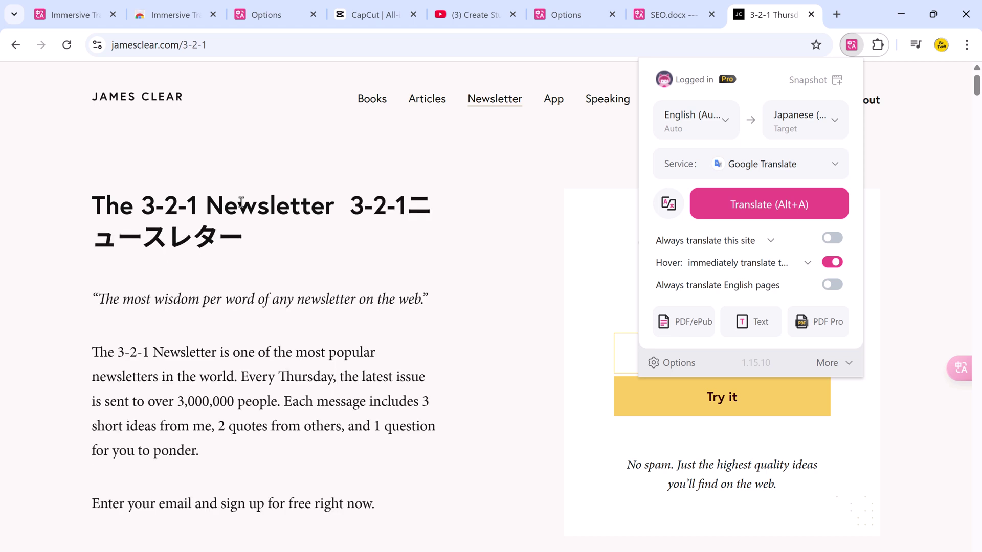
{"action": "left_click", "coordinate": [532, 261]}
Hover over 3-2-1 Newsletter paragraphs and titles to show their Japanese translations.
{"action": "mouse_move", "coordinate": [293, 300]}
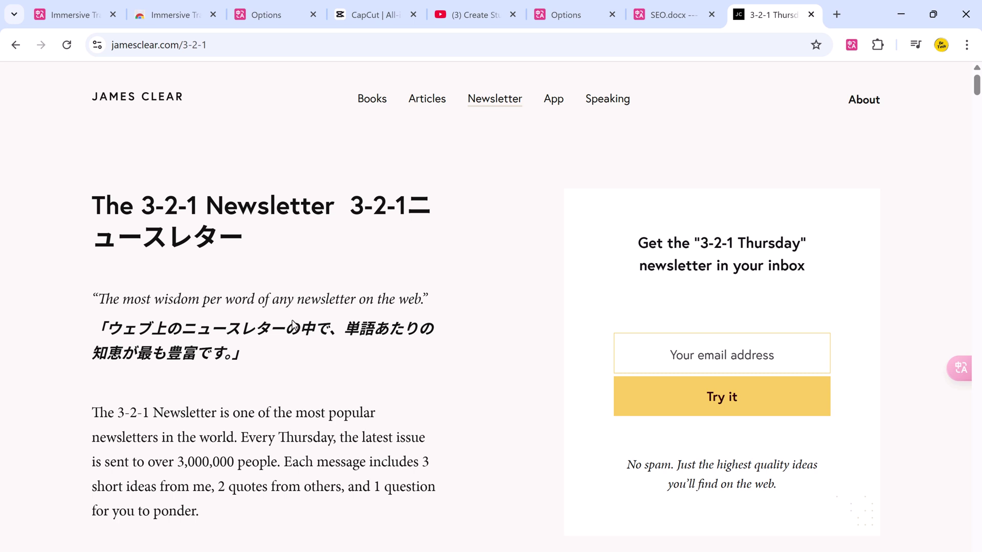
{"action": "mouse_move", "coordinate": [272, 416]}
{"action": "scroll", "coordinate": [268, 417], "scroll_direction": "down", "scroll_amount": 2}
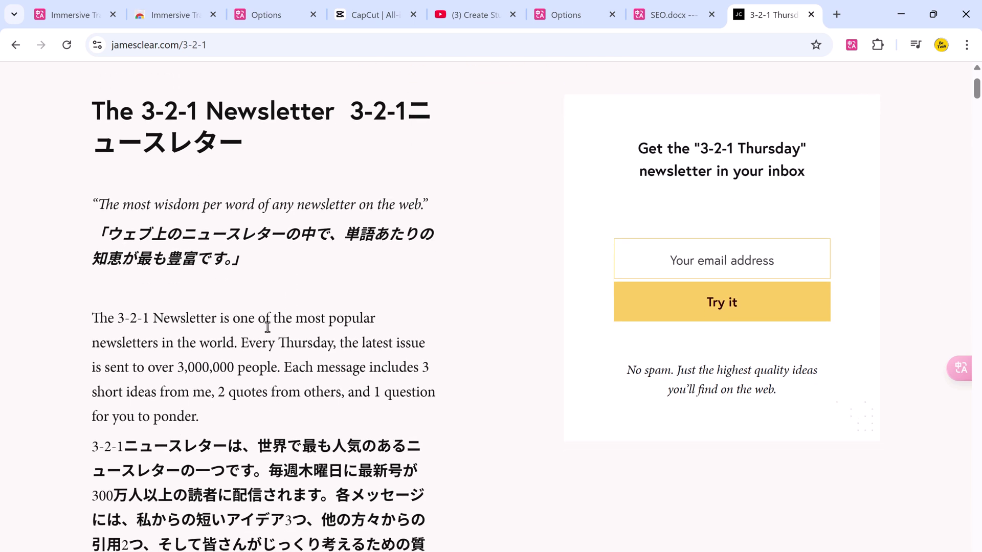
{"action": "scroll", "coordinate": [265, 327], "scroll_direction": "down", "scroll_amount": 1}
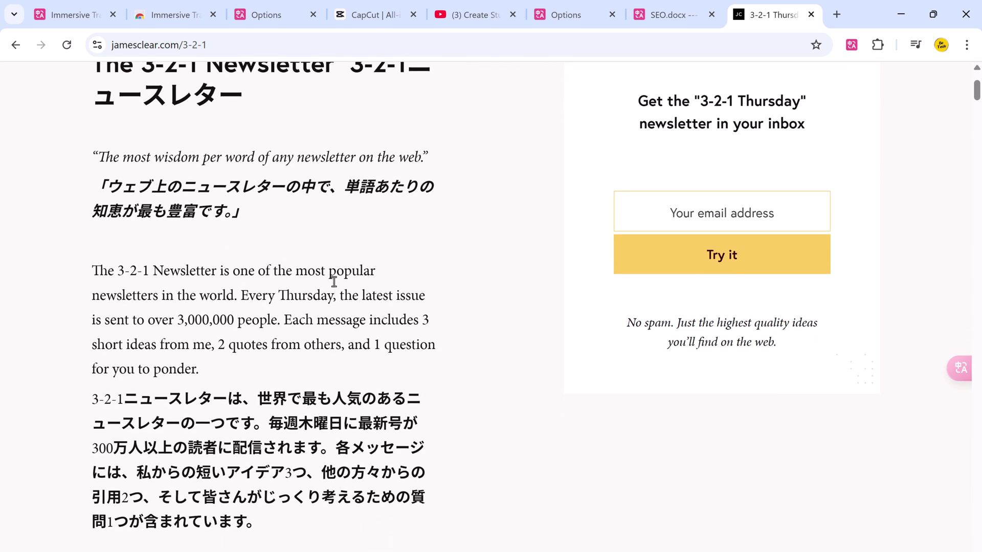
{"action": "mouse_move", "coordinate": [685, 116]}
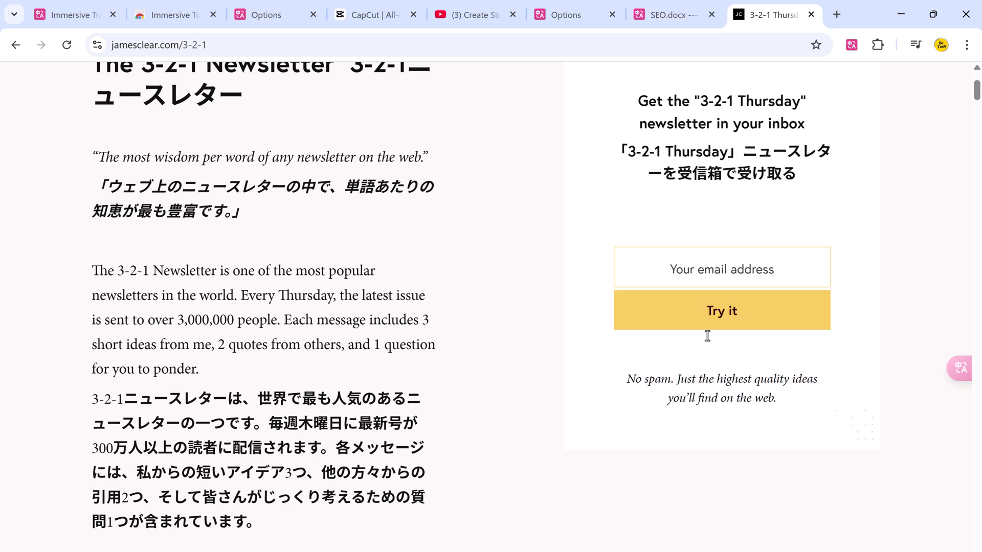
{"action": "mouse_move", "coordinate": [713, 390]}
{"action": "scroll", "coordinate": [713, 390], "scroll_direction": "down", "scroll_amount": 10}
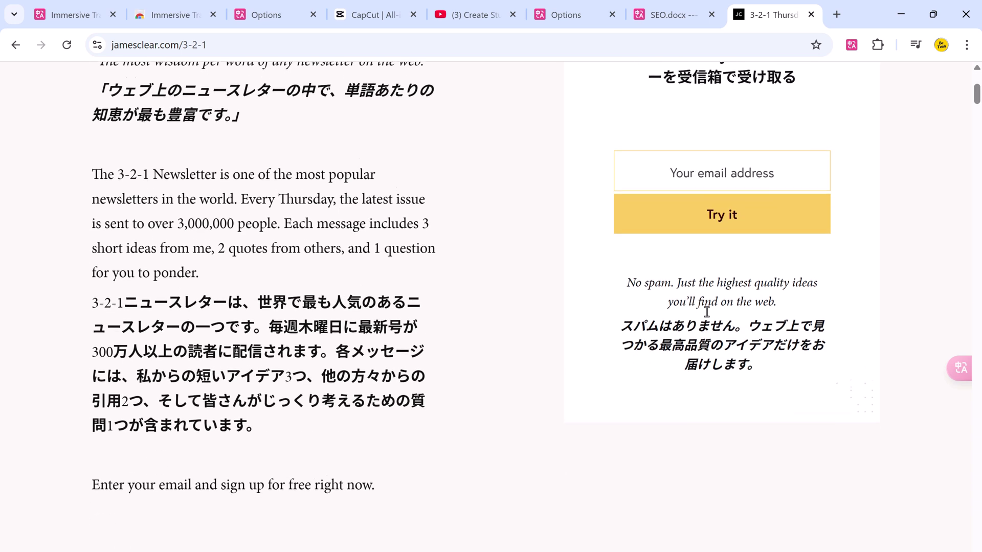
{"action": "scroll", "coordinate": [707, 312], "scroll_direction": "down", "scroll_amount": 5}
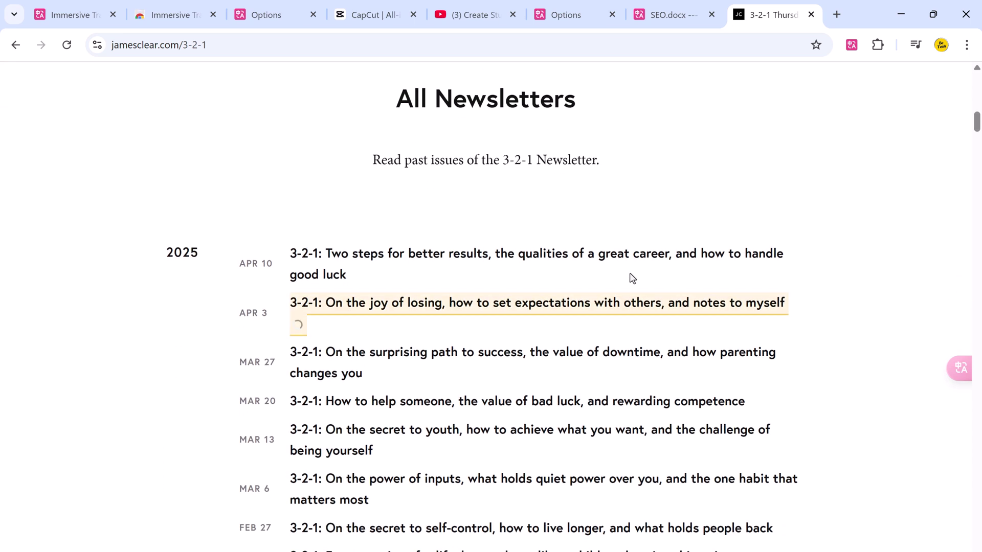
{"action": "mouse_move", "coordinate": [574, 263]}
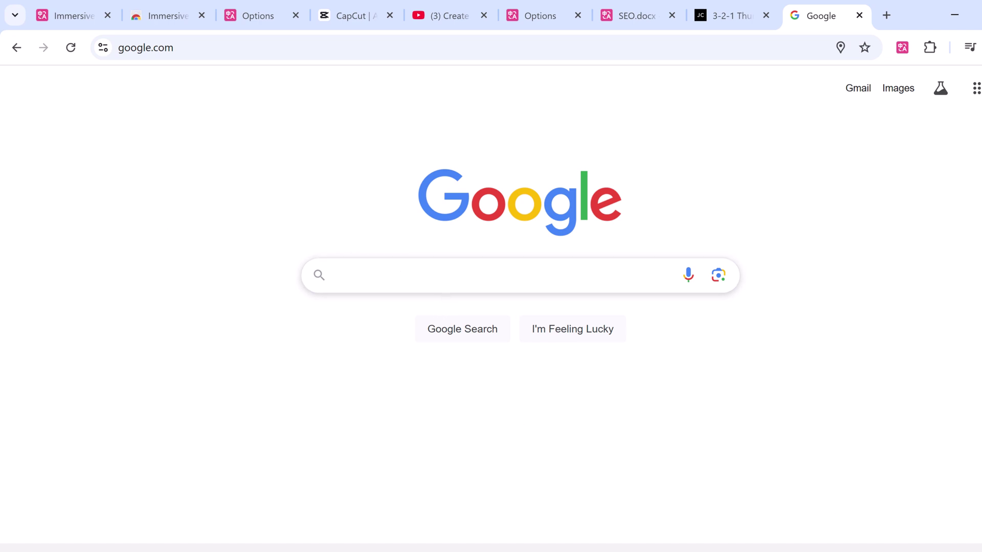
In Google's search box, turn typed 'ai translator' into Chinese, then clear it and start typing 'ai subt'.
{"action": "left_click", "coordinate": [593, 275]}
{"action": "type", "text": "ai translato"}
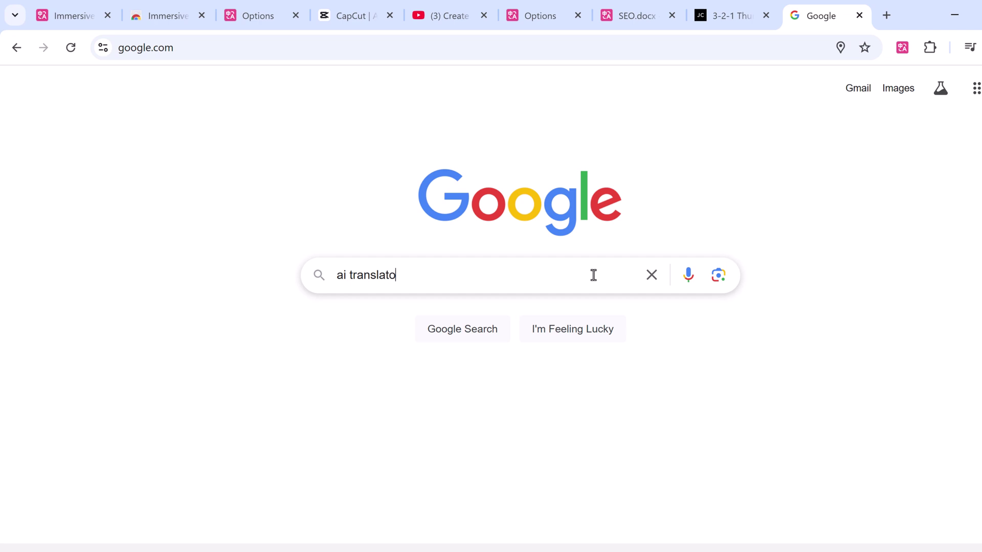
{"action": "type", "text": "r"}
{"action": "key", "text": "space"}
{"action": "key", "text": "space"}
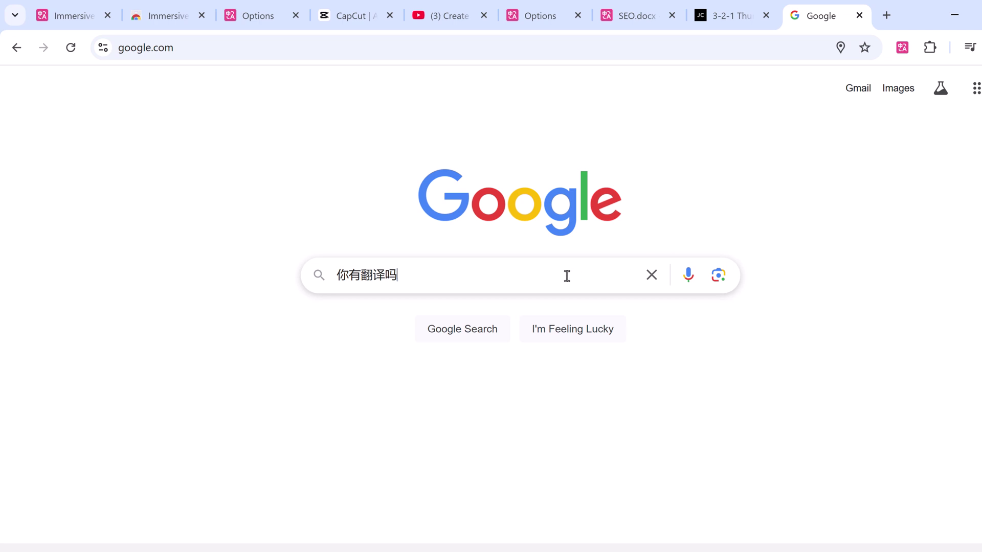
{"action": "key", "text": "ctrl+a"}
{"action": "type", "text": "ai subt"}
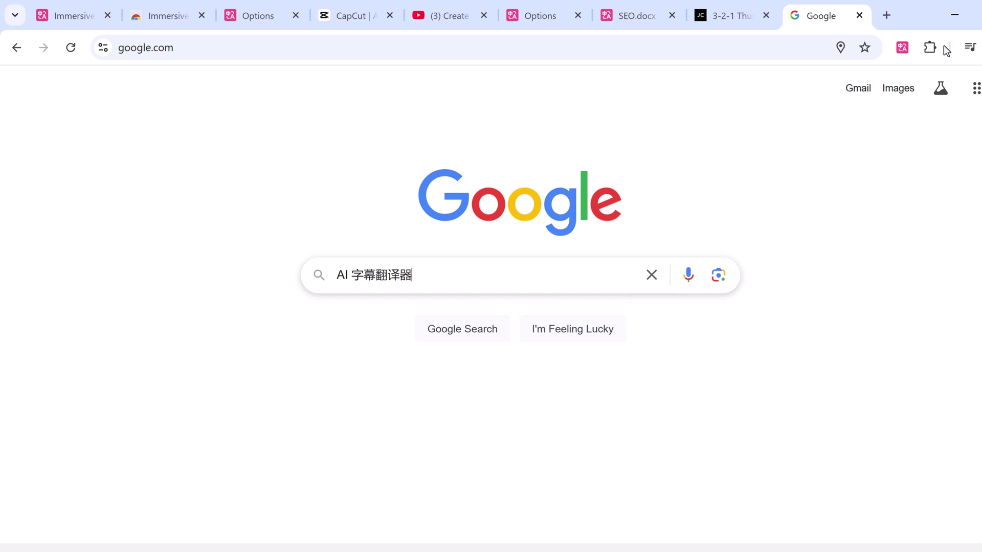
In Immersive Translate's General options, set target language to English and translation service to Gemini.
{"action": "left_click", "coordinate": [903, 48]}
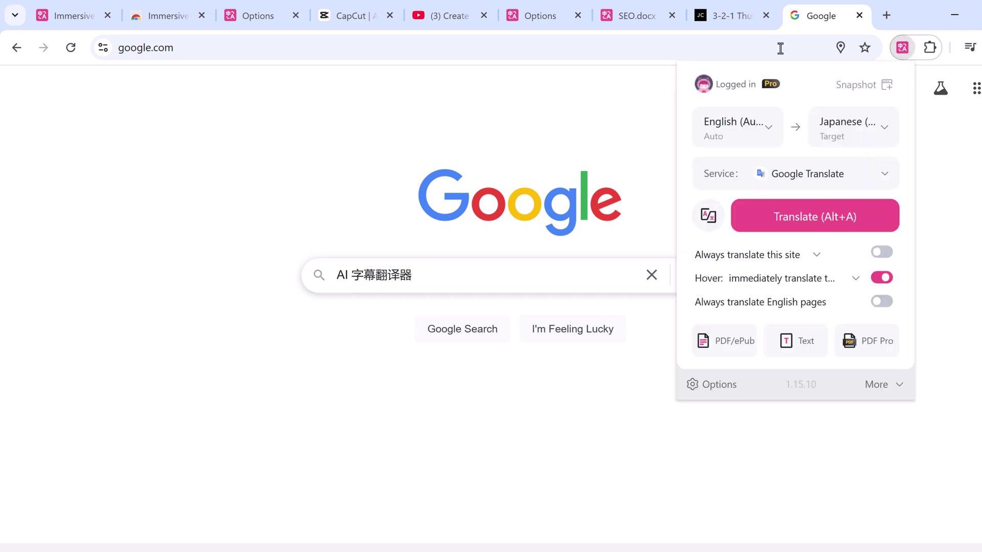
{"action": "left_click", "coordinate": [537, 15]}
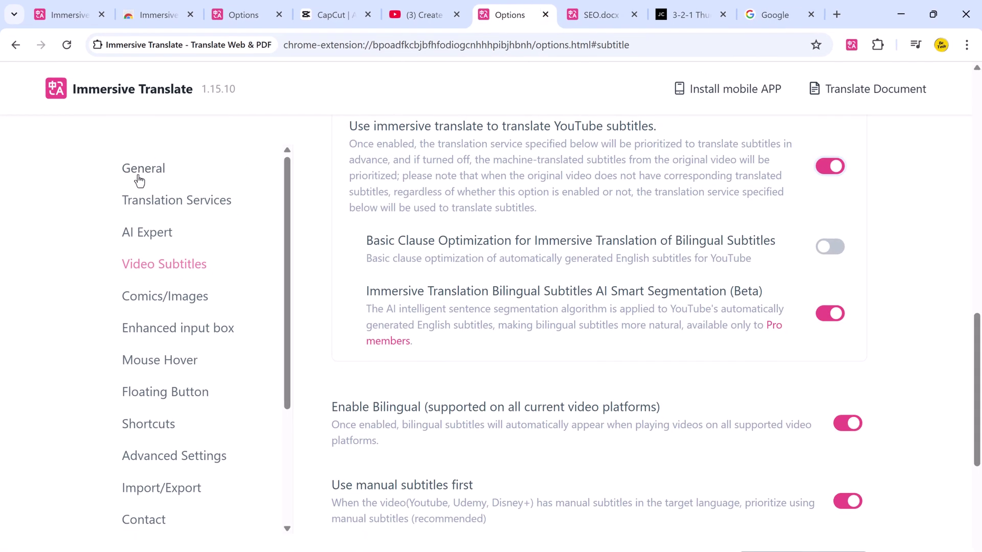
{"action": "left_click", "coordinate": [153, 170]}
{"action": "scroll", "coordinate": [614, 246], "scroll_direction": "down", "scroll_amount": 2}
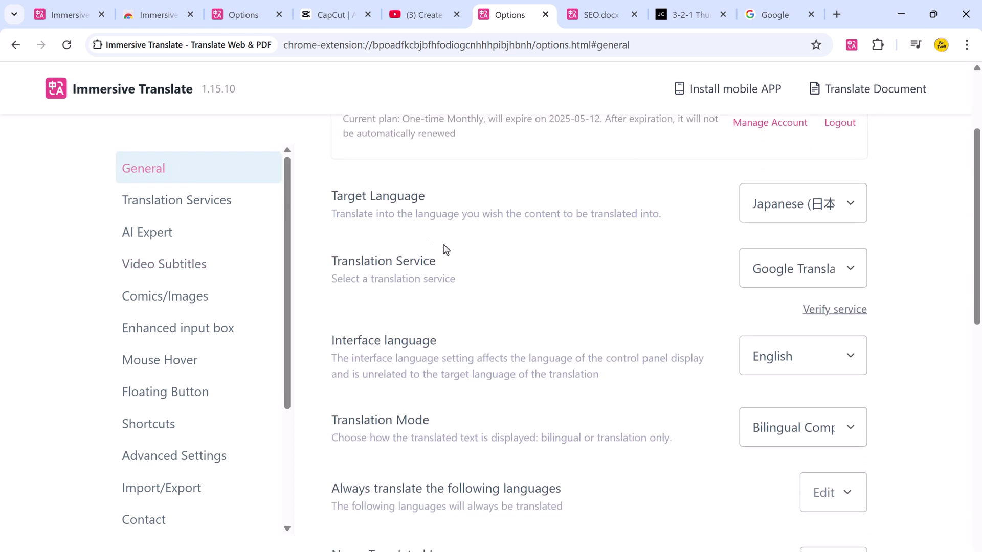
{"action": "left_click", "coordinate": [855, 204]}
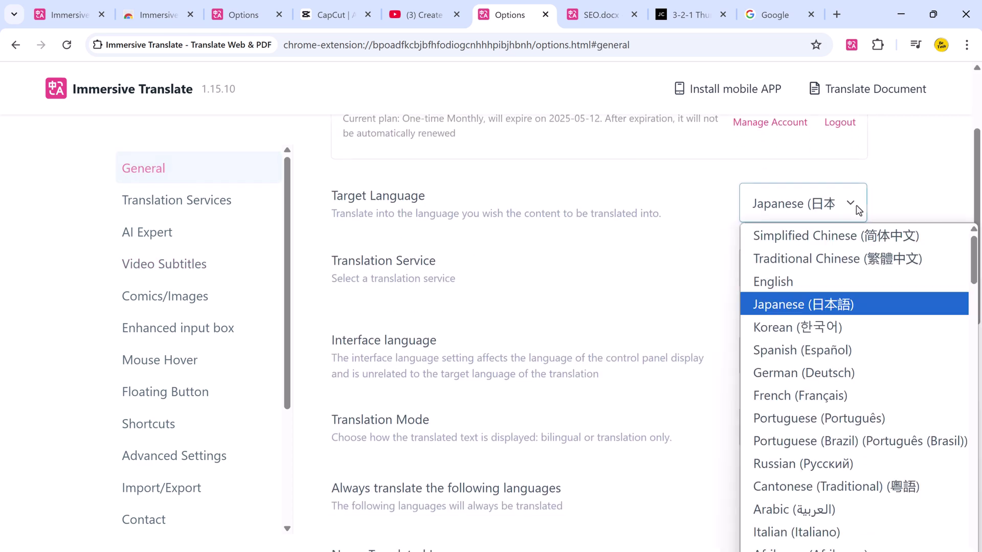
{"action": "left_click", "coordinate": [832, 283]}
{"action": "left_click", "coordinate": [861, 279]}
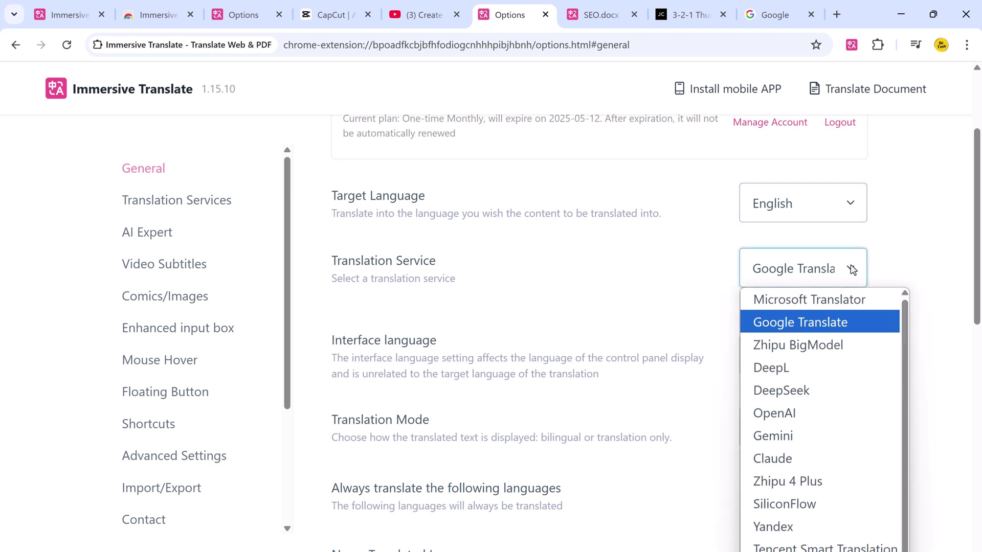
{"action": "left_click", "coordinate": [837, 436]}
Scroll through the remaining General settings of Immersive Translate's options page.
{"action": "scroll", "coordinate": [879, 294], "scroll_direction": "down", "scroll_amount": 2}
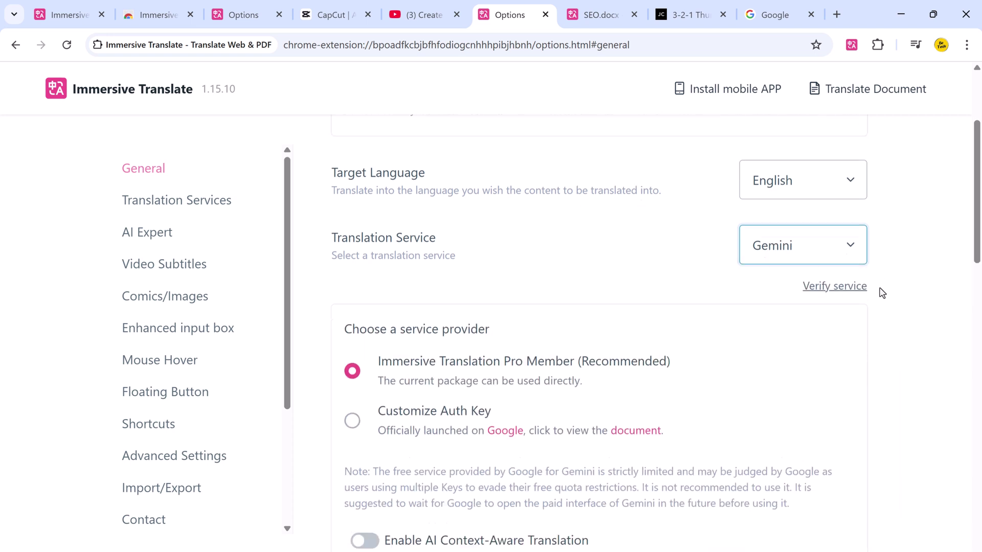
{"action": "scroll", "coordinate": [762, 208], "scroll_direction": "down", "scroll_amount": 4}
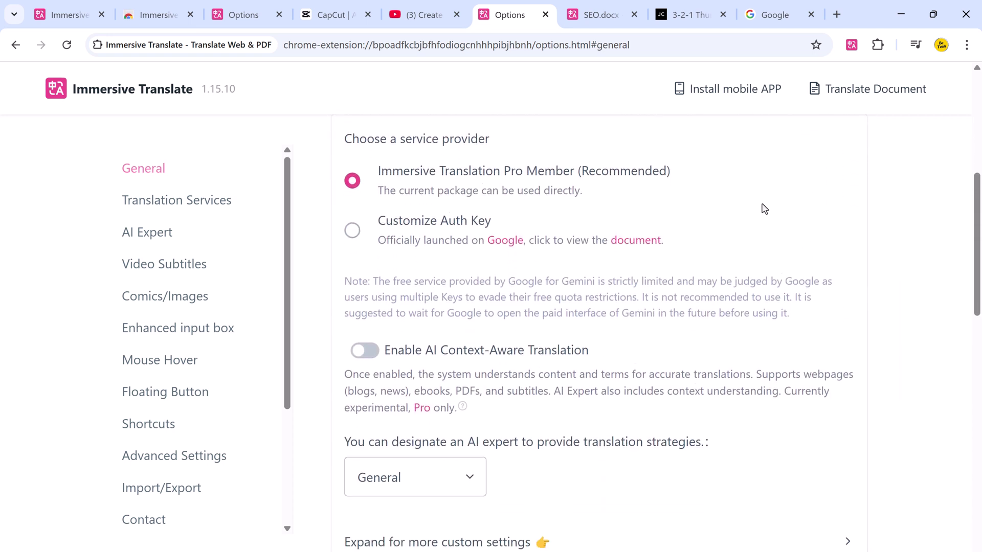
{"action": "scroll", "coordinate": [764, 208], "scroll_direction": "up", "scroll_amount": 3}
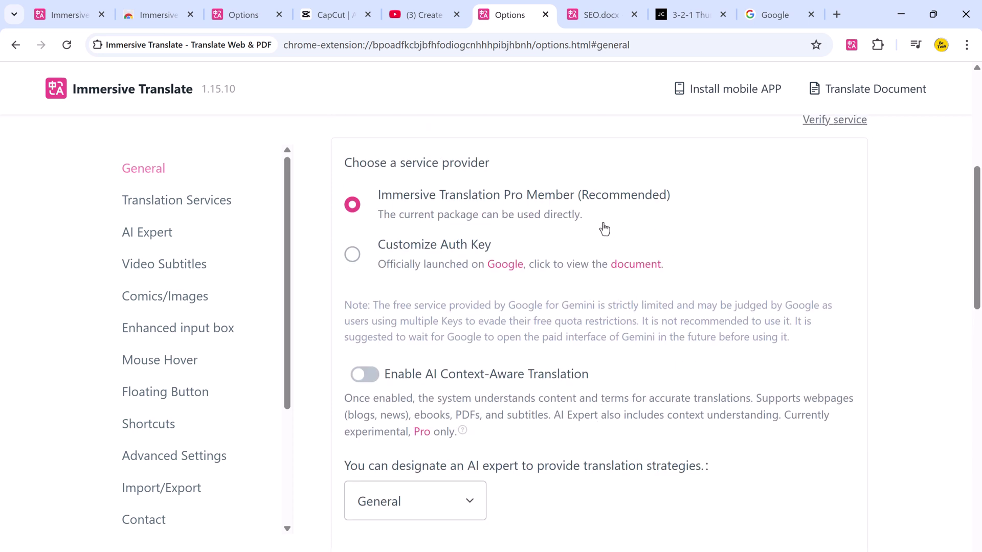
{"action": "scroll", "coordinate": [839, 258], "scroll_direction": "down", "scroll_amount": 7}
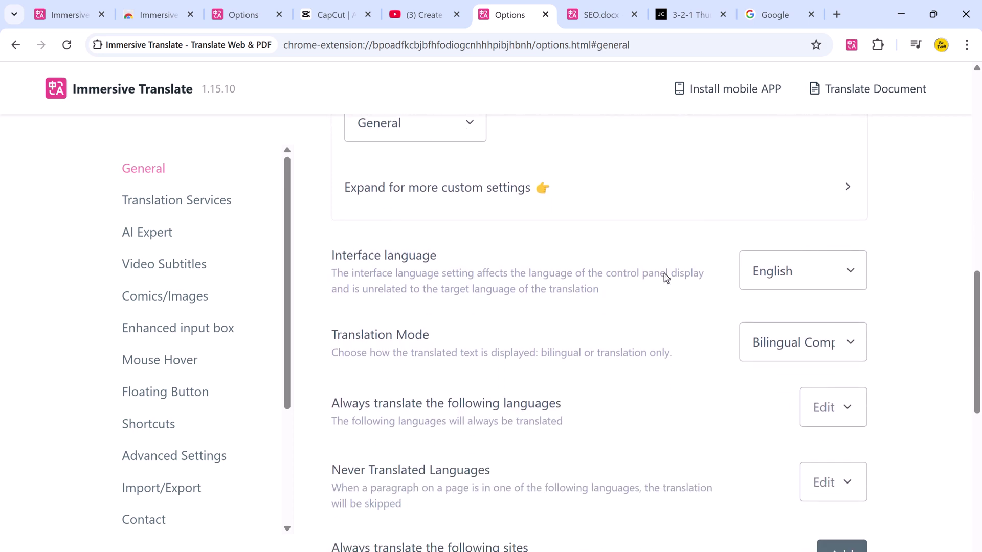
{"action": "scroll", "coordinate": [827, 281], "scroll_direction": "down", "scroll_amount": 3}
{"action": "scroll", "coordinate": [828, 283], "scroll_direction": "down", "scroll_amount": 3}
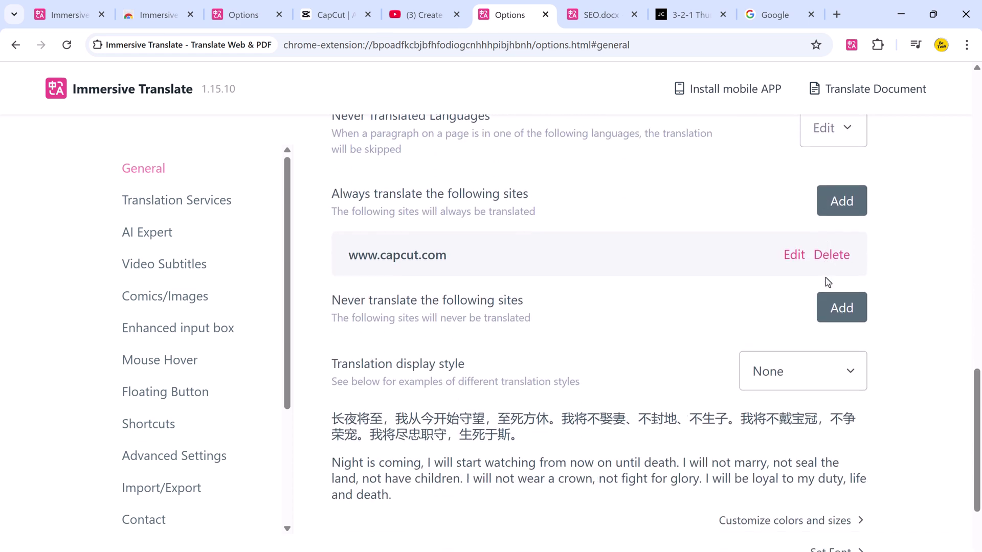
{"action": "scroll", "coordinate": [859, 325], "scroll_direction": "down", "scroll_amount": 3}
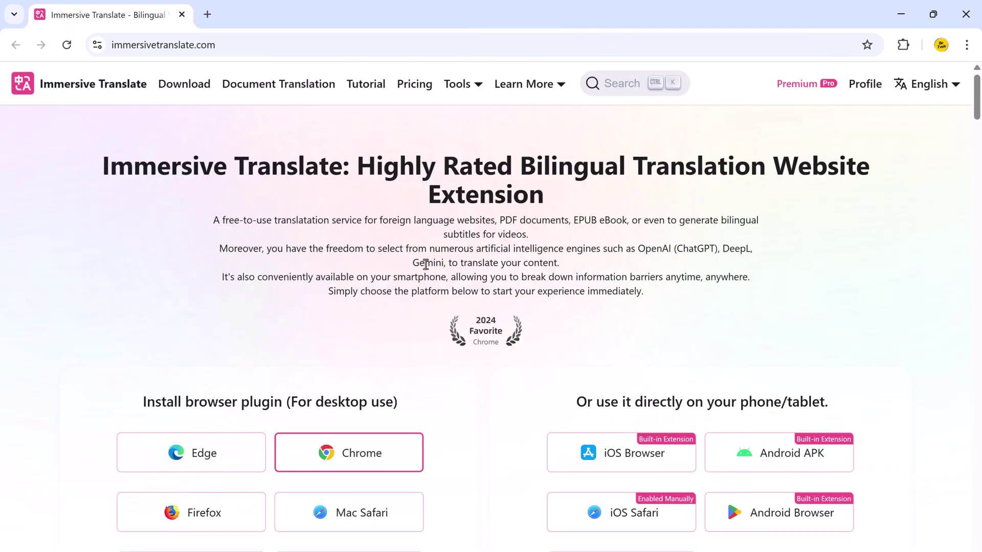
Scroll the homepage past install buttons, video demo, PDF, EPUB, image and hover sections to Input Box Translation.
{"action": "scroll", "coordinate": [430, 265], "scroll_direction": "down", "scroll_amount": 5}
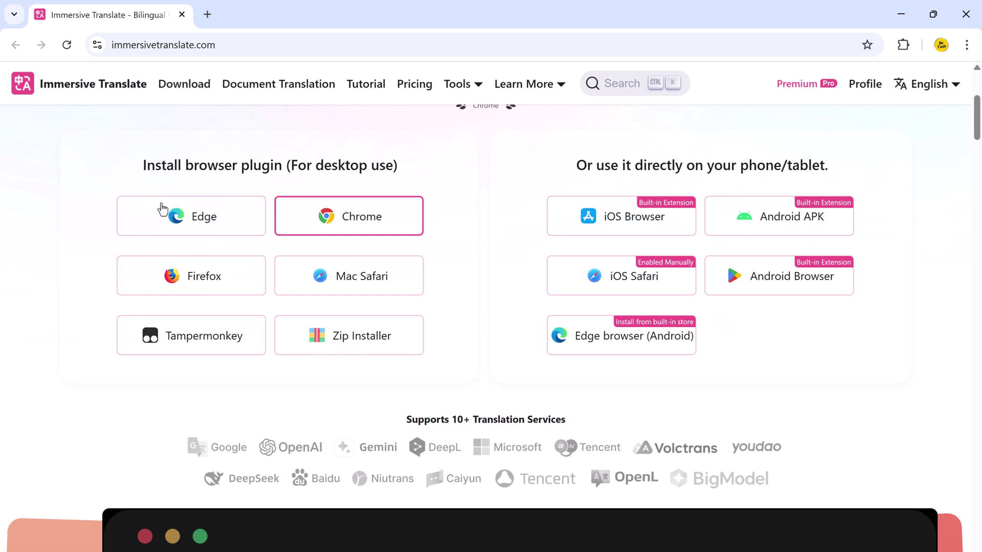
{"action": "mouse_move", "coordinate": [648, 226]}
{"action": "scroll", "coordinate": [730, 346], "scroll_direction": "down", "scroll_amount": 8}
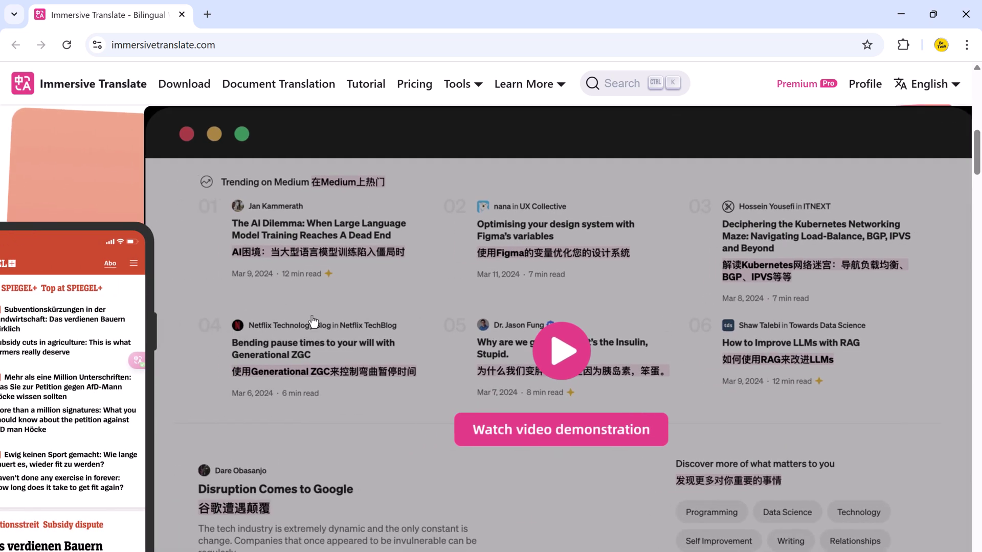
{"action": "scroll", "coordinate": [709, 340], "scroll_direction": "down", "scroll_amount": 12}
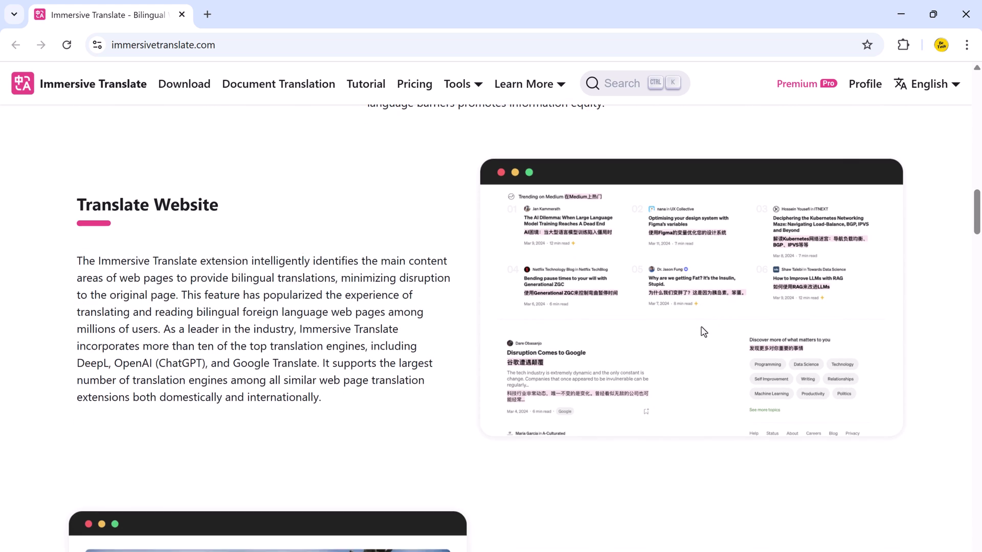
{"action": "scroll", "coordinate": [704, 331], "scroll_direction": "down", "scroll_amount": 3}
{"action": "scroll", "coordinate": [704, 332], "scroll_direction": "down", "scroll_amount": 3}
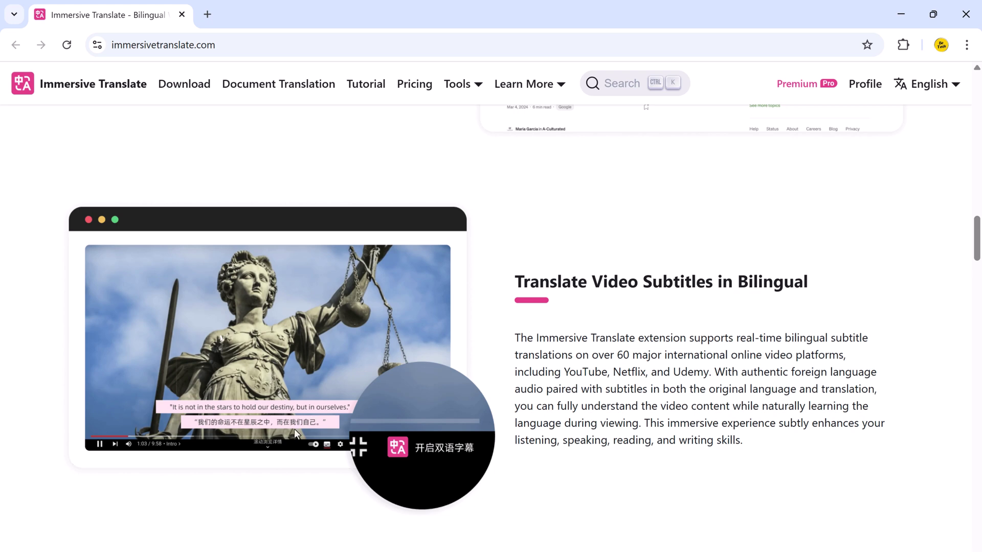
{"action": "scroll", "coordinate": [238, 453], "scroll_direction": "down", "scroll_amount": 6}
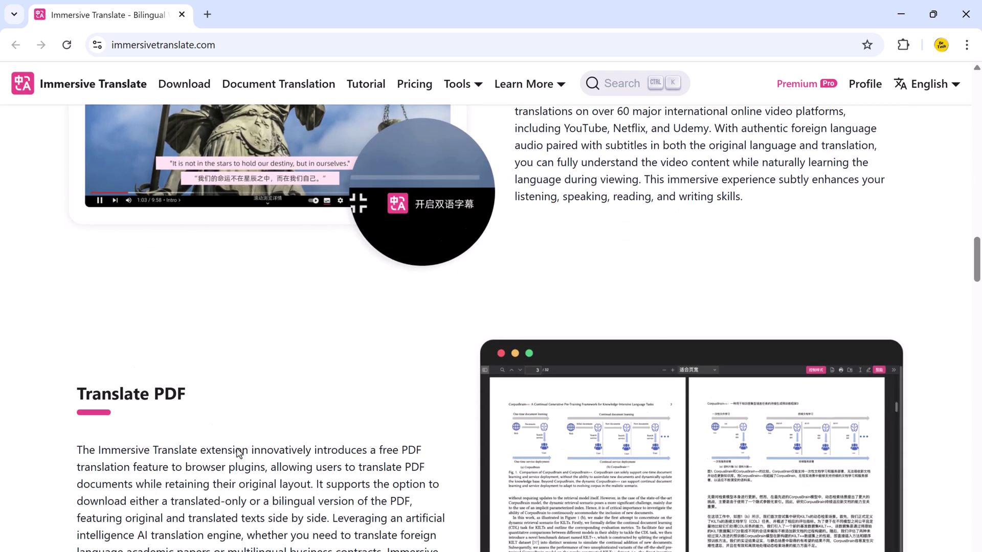
{"action": "scroll", "coordinate": [237, 452], "scroll_direction": "down", "scroll_amount": 2}
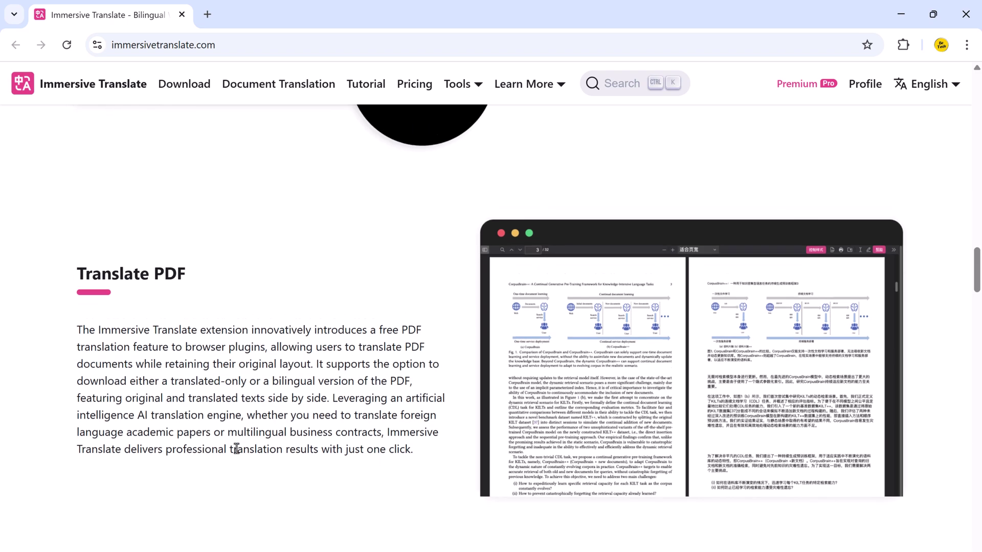
{"action": "scroll", "coordinate": [237, 448], "scroll_direction": "down", "scroll_amount": 7}
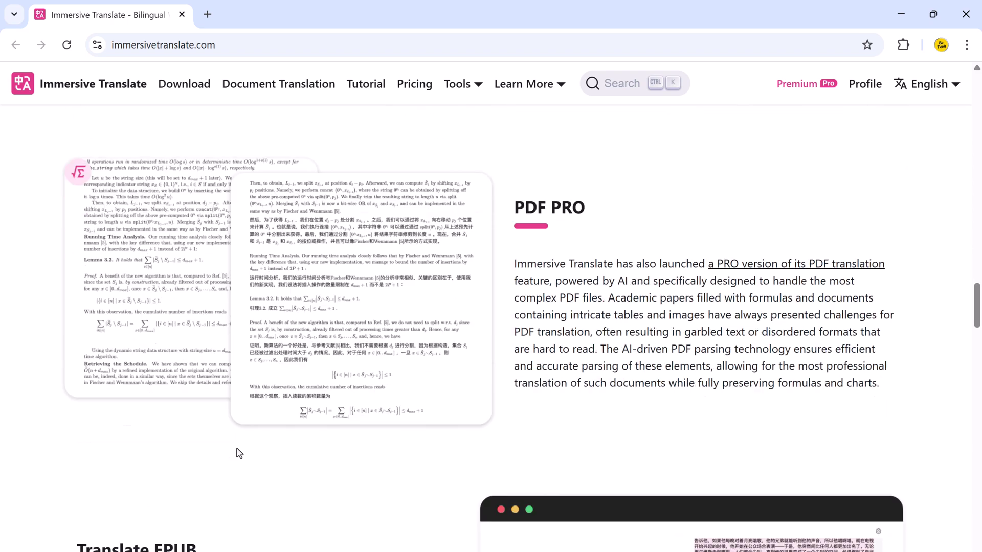
{"action": "scroll", "coordinate": [239, 453], "scroll_direction": "down", "scroll_amount": 4}
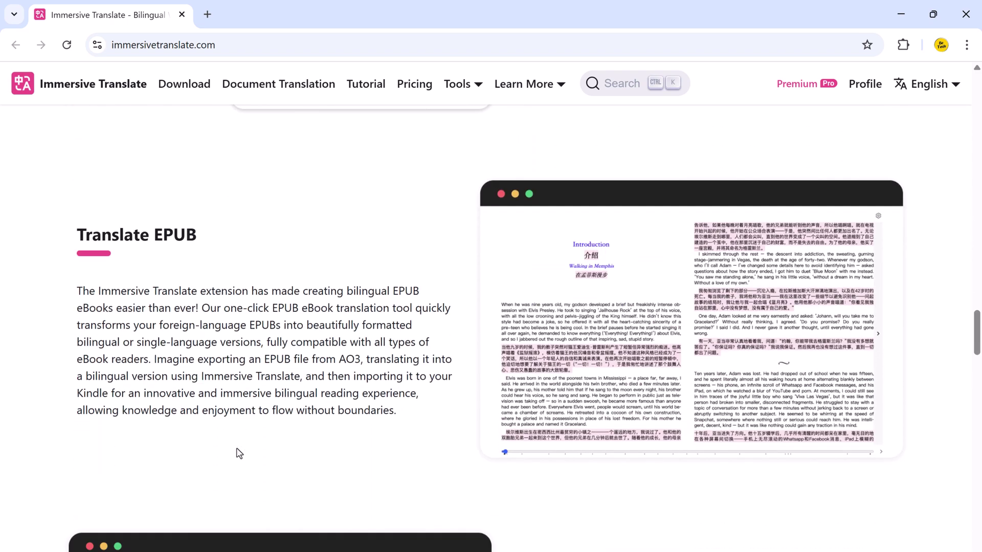
{"action": "scroll", "coordinate": [239, 453], "scroll_direction": "down", "scroll_amount": 4}
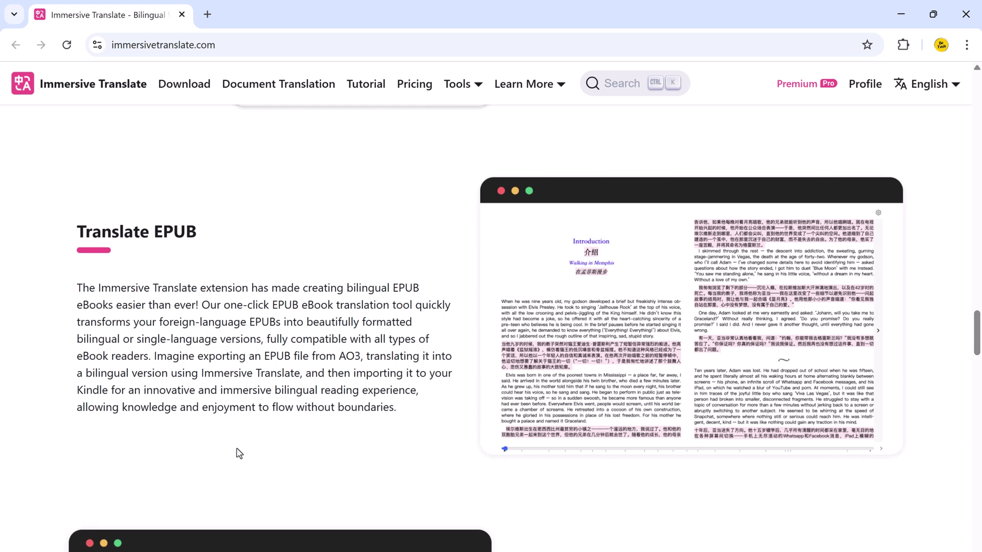
{"action": "scroll", "coordinate": [236, 452], "scroll_direction": "down", "scroll_amount": 10}
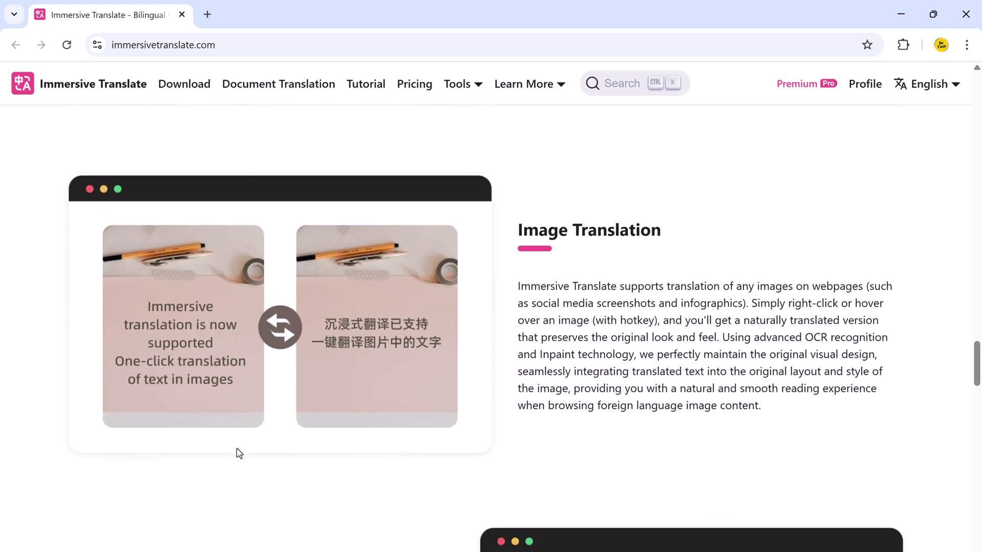
{"action": "scroll", "coordinate": [239, 453], "scroll_direction": "down", "scroll_amount": 5}
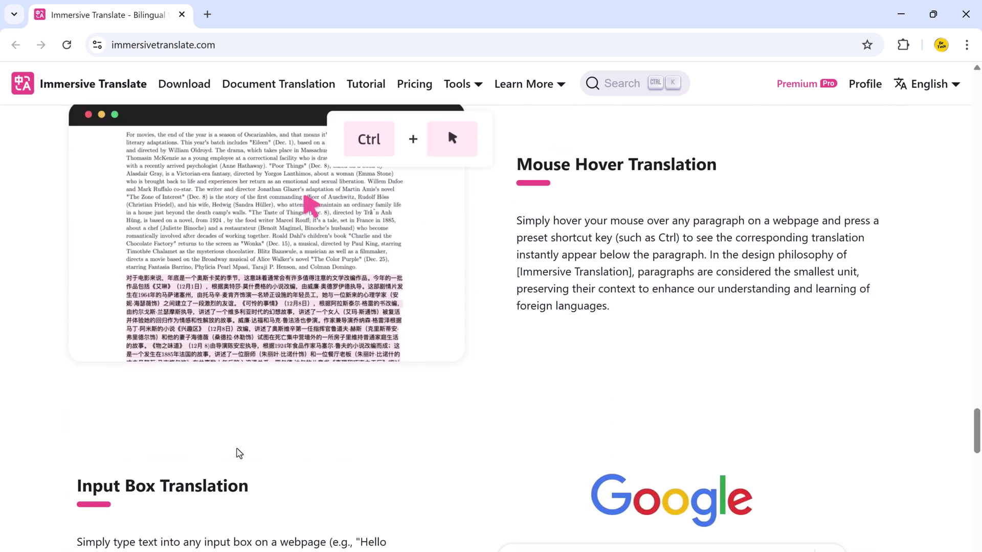
{"action": "scroll", "coordinate": [239, 453], "scroll_direction": "up", "scroll_amount": 1}
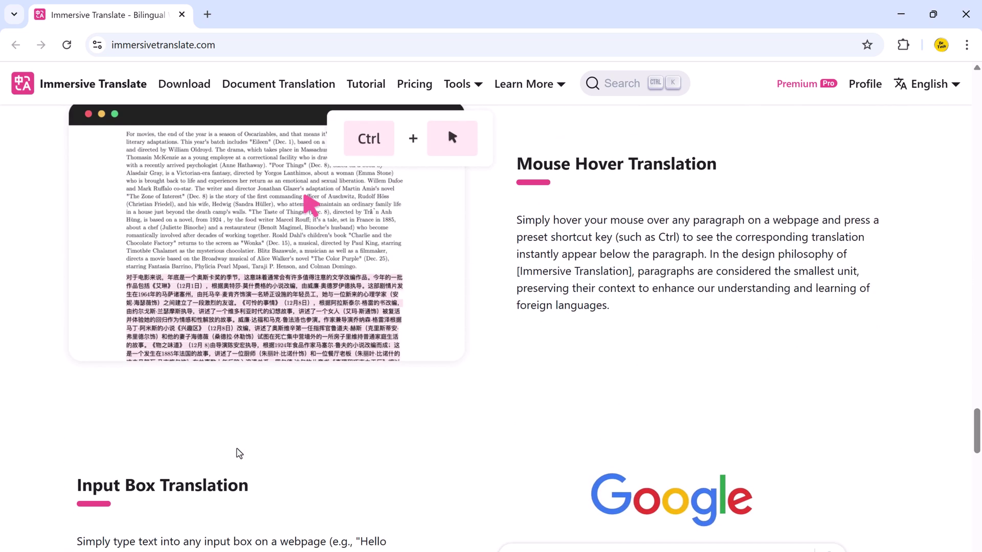
{"action": "scroll", "coordinate": [238, 453], "scroll_direction": "down", "scroll_amount": 2}
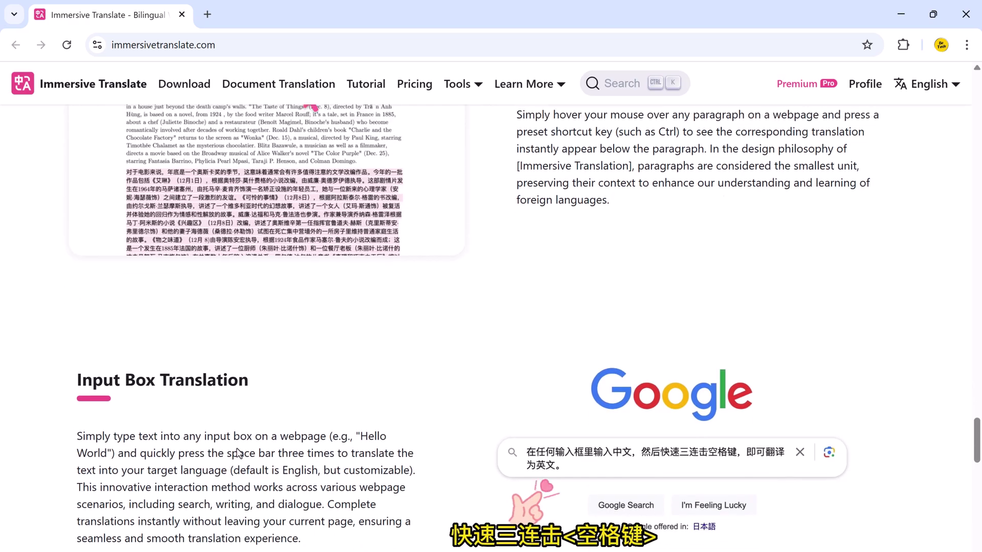